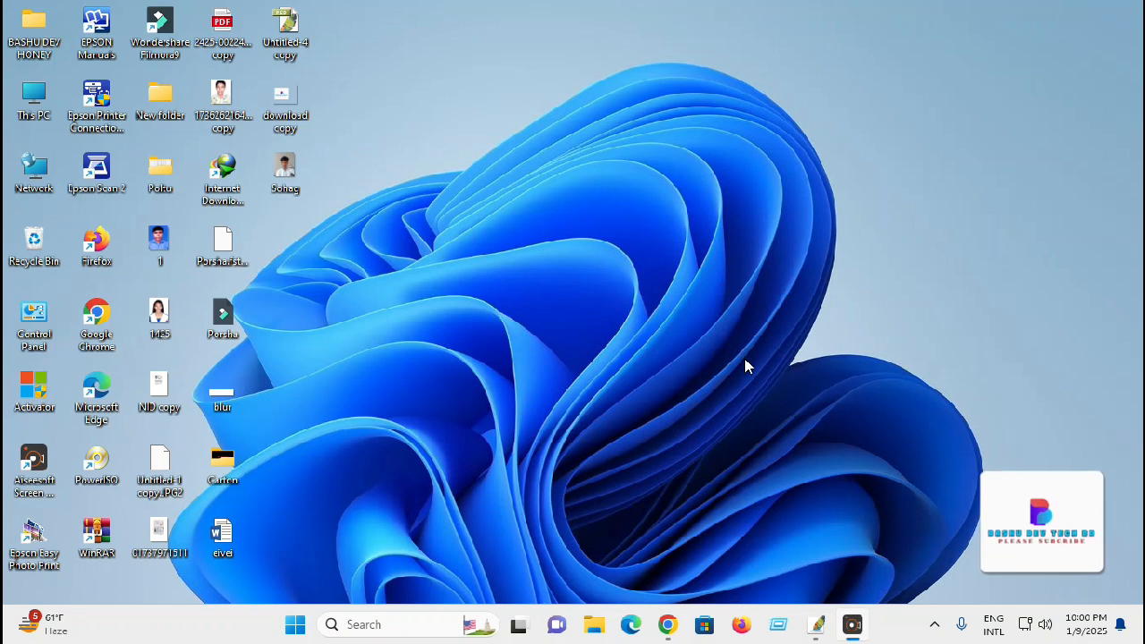
Switch to Adobe Photoshop and place the suit image's window beside the portrait photo.
left_click(814, 626)
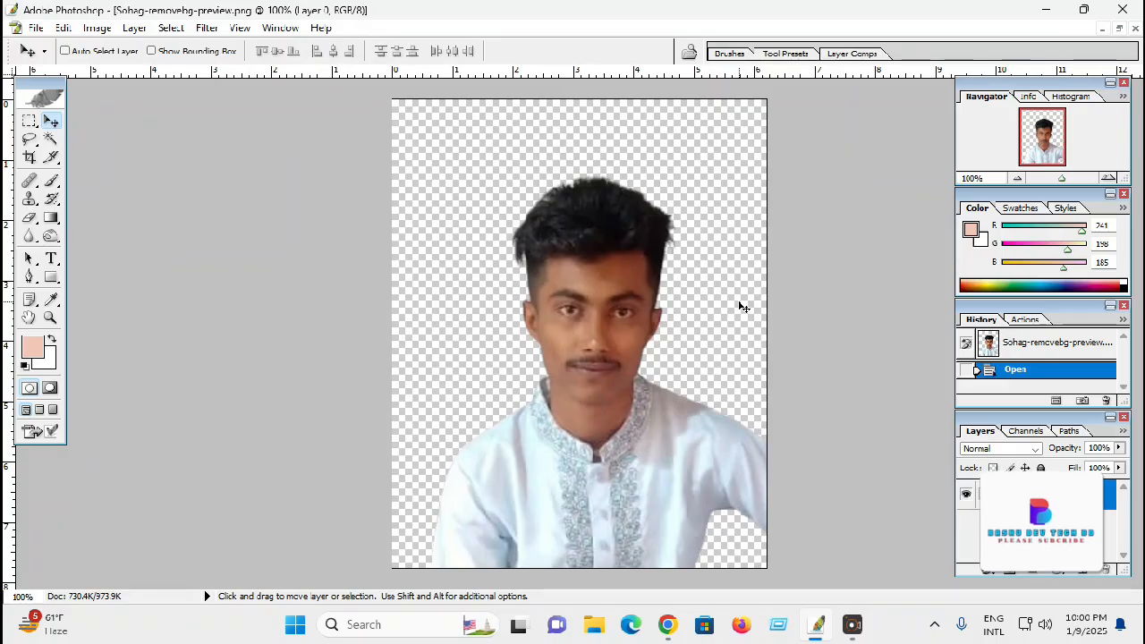
left_click(1122, 31)
left_click(267, 86)
left_click_drag(266, 86, 316, 161)
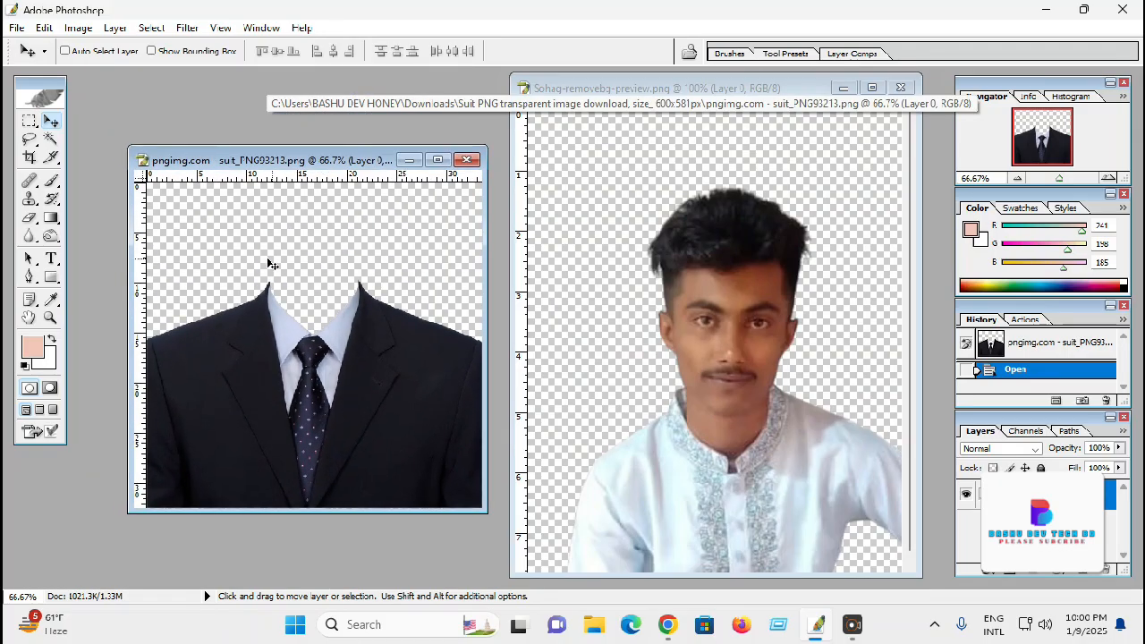
Crop the portrait photo to 40 mm by 50 mm at 300 pixels/inch, keeping the full frame.
double_click(688, 88)
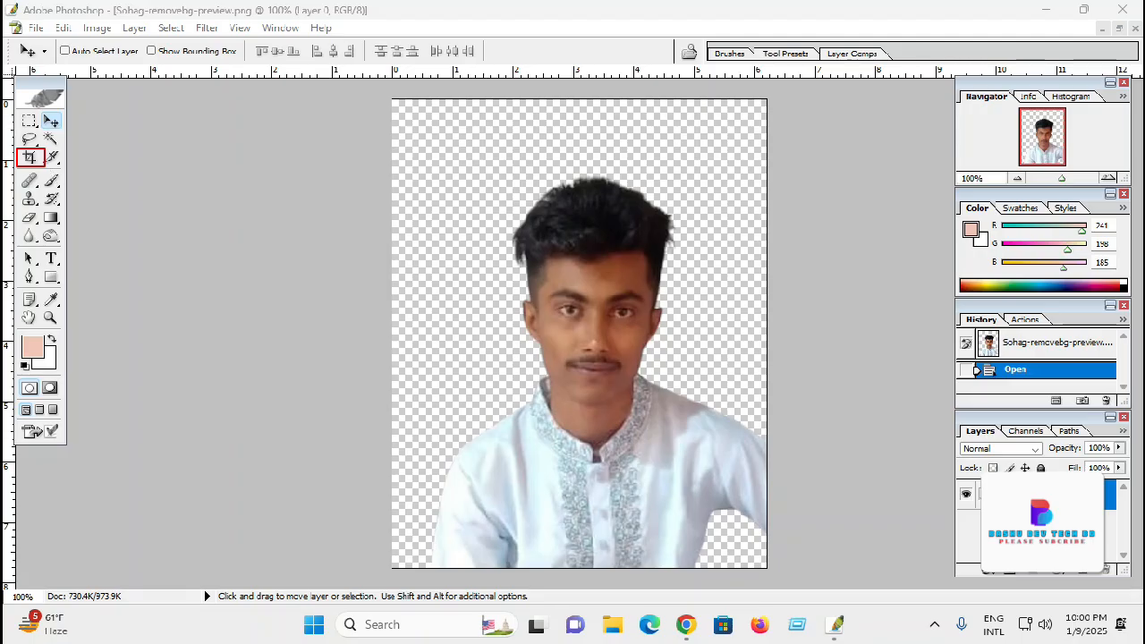
left_click(30, 158)
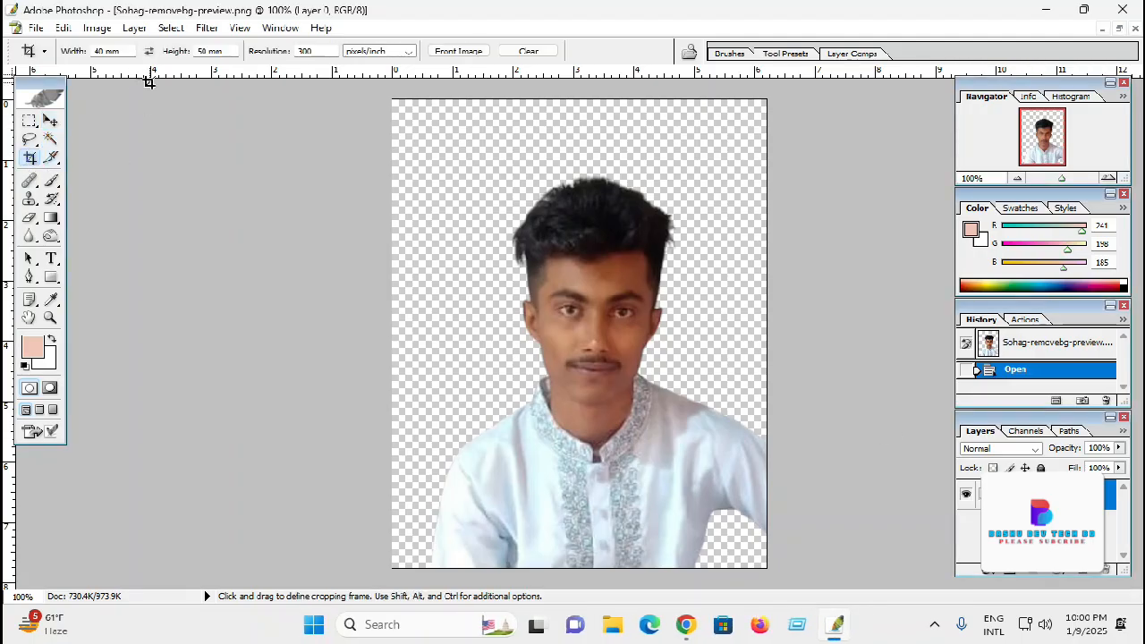
left_click(109, 51)
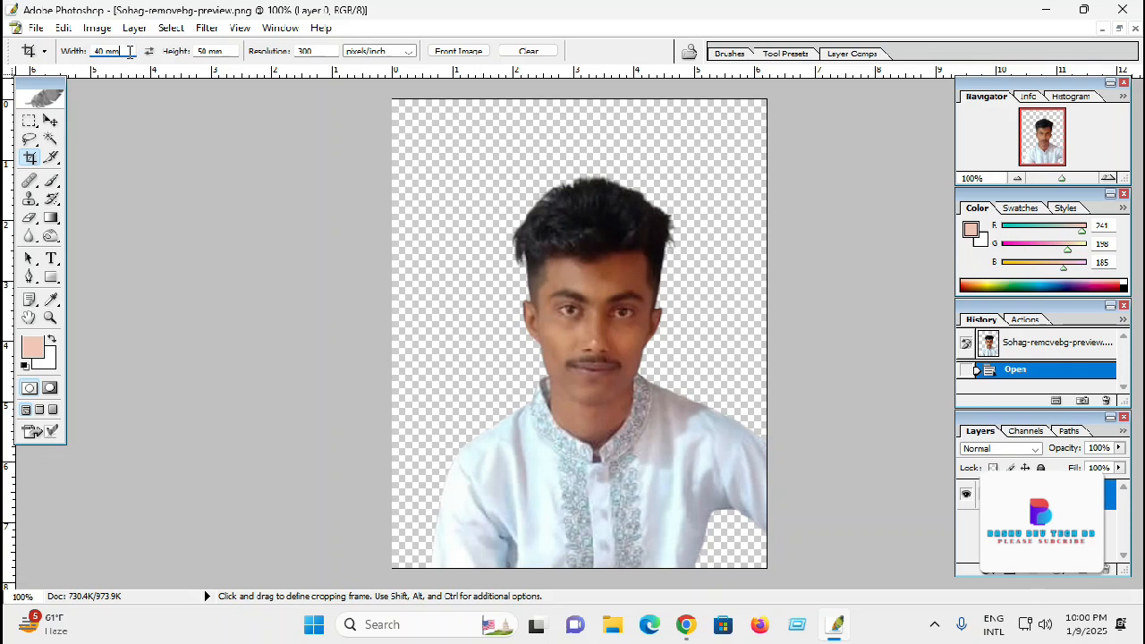
left_click(235, 50)
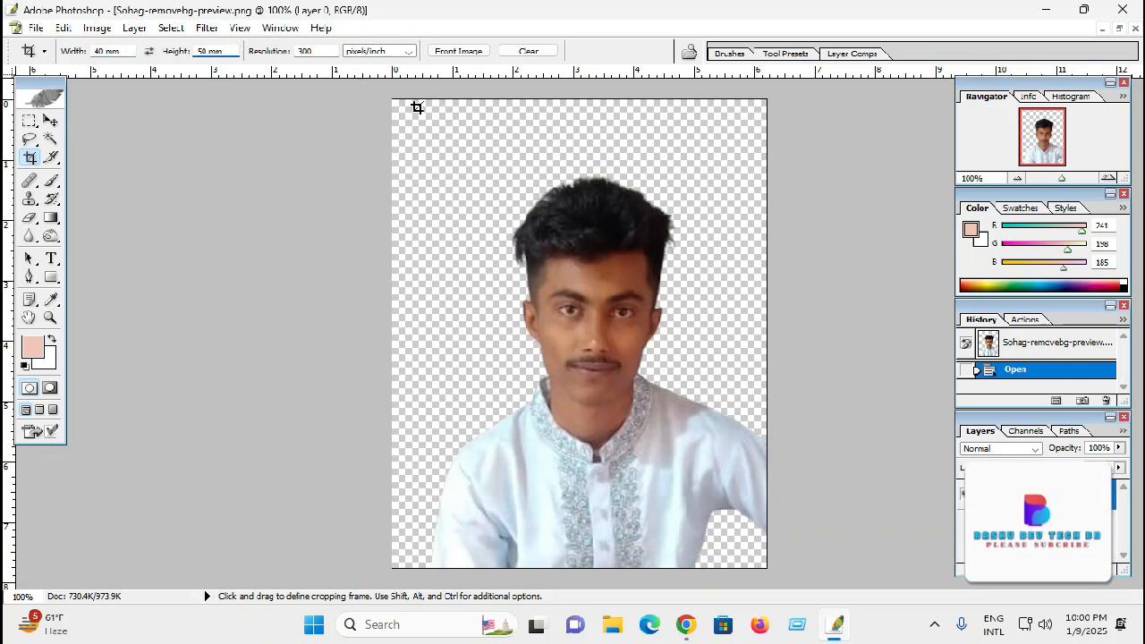
left_click_drag(397, 101, 765, 566)
right_click(690, 334)
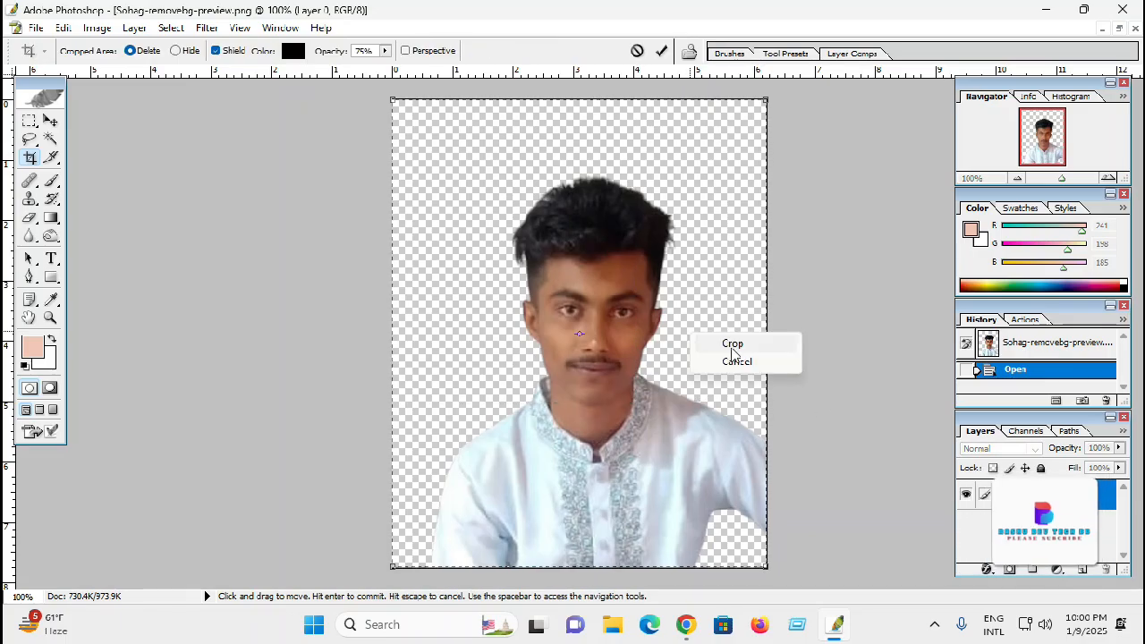
left_click(733, 345)
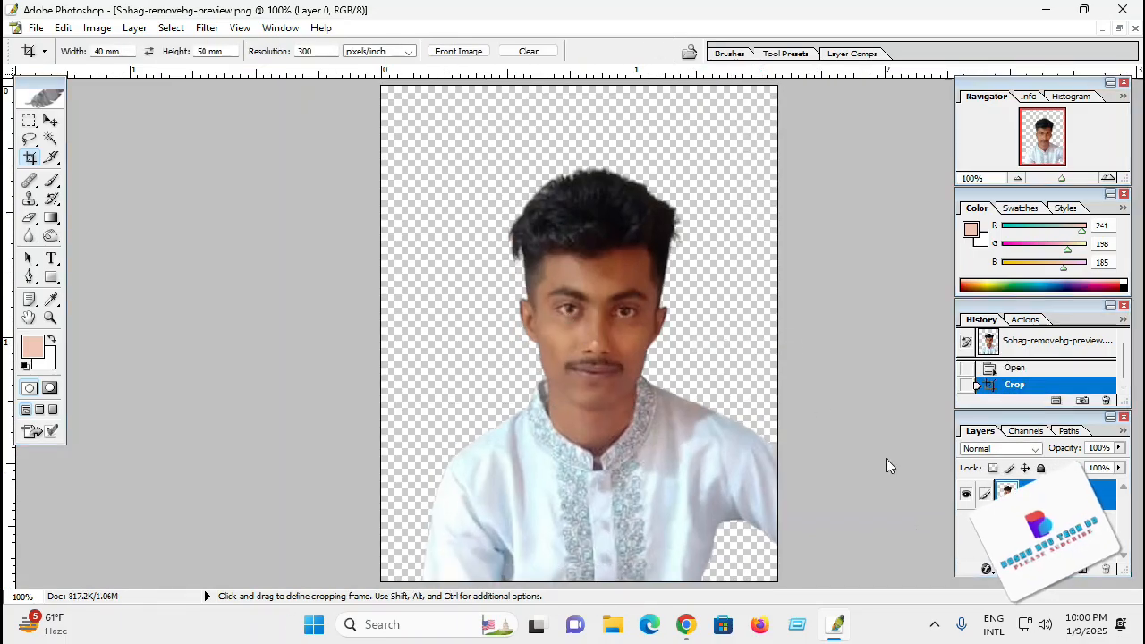
left_click(848, 403)
Brighten the portrait with the DCE Tools Exposure Compensation filter at an EV of about 1.125.
scroll(790, 370, "up", 4)
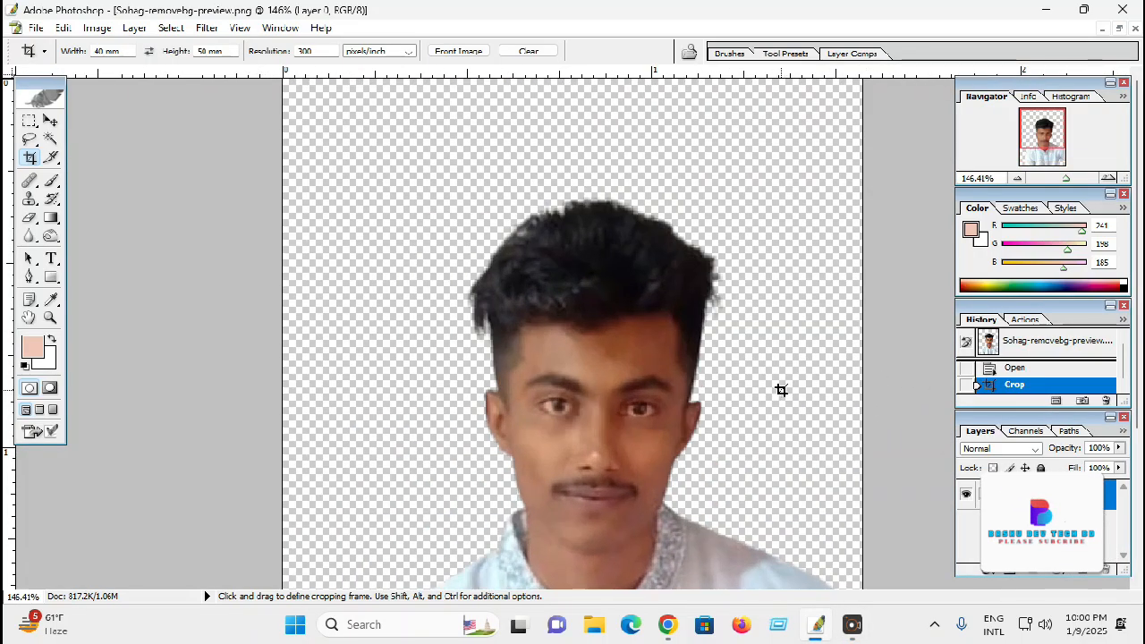
scroll(781, 390, "down", 4)
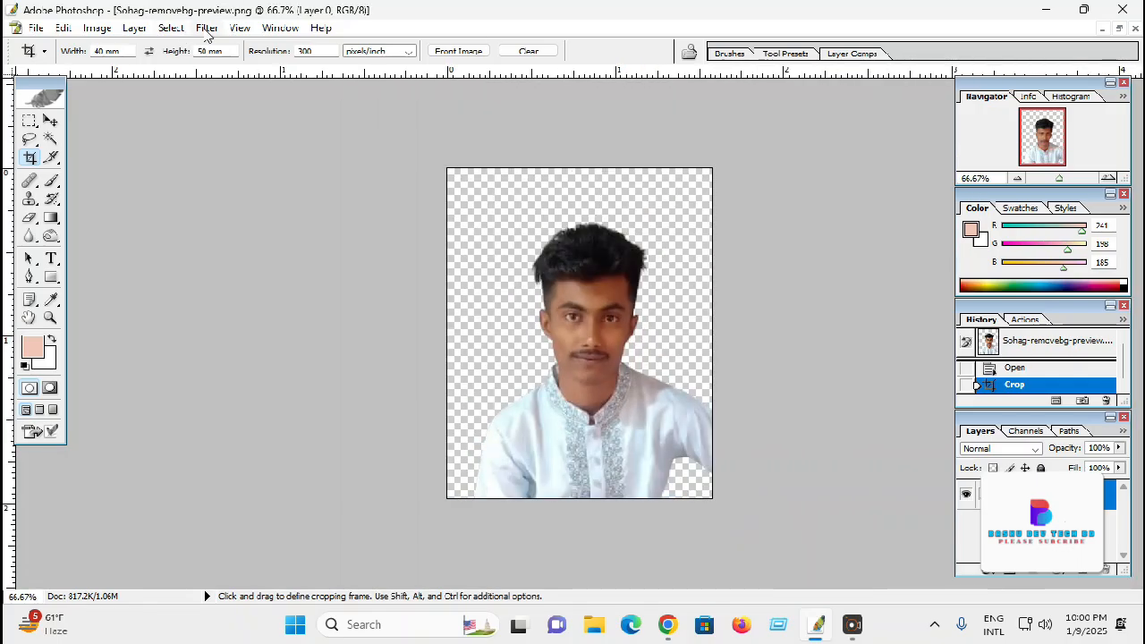
left_click(207, 28)
mouse_move(282, 410)
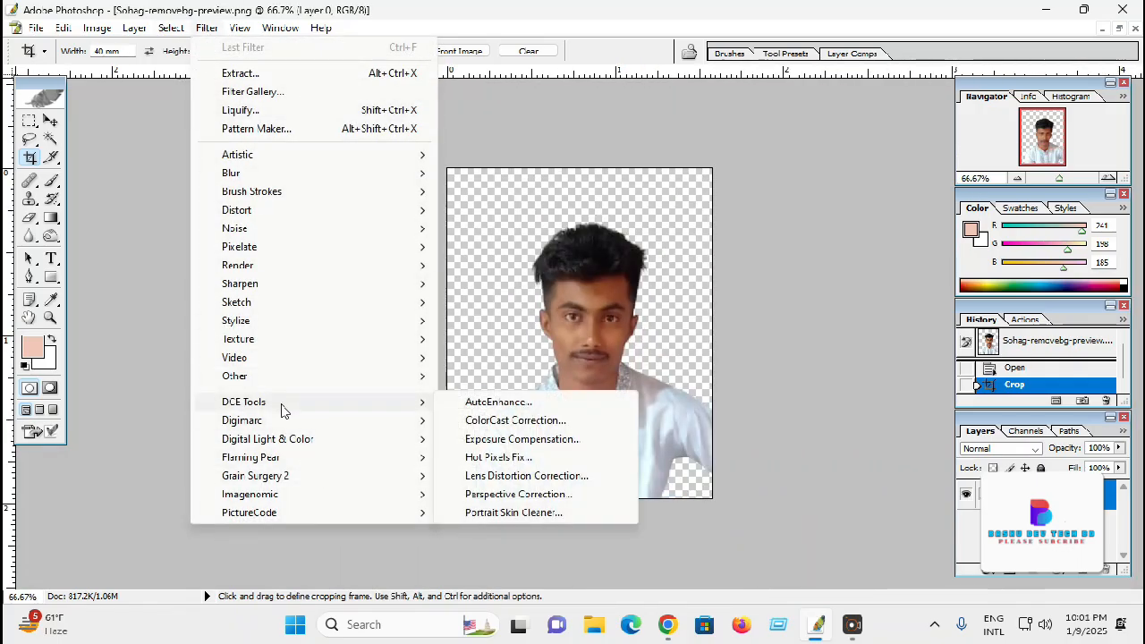
left_click(514, 441)
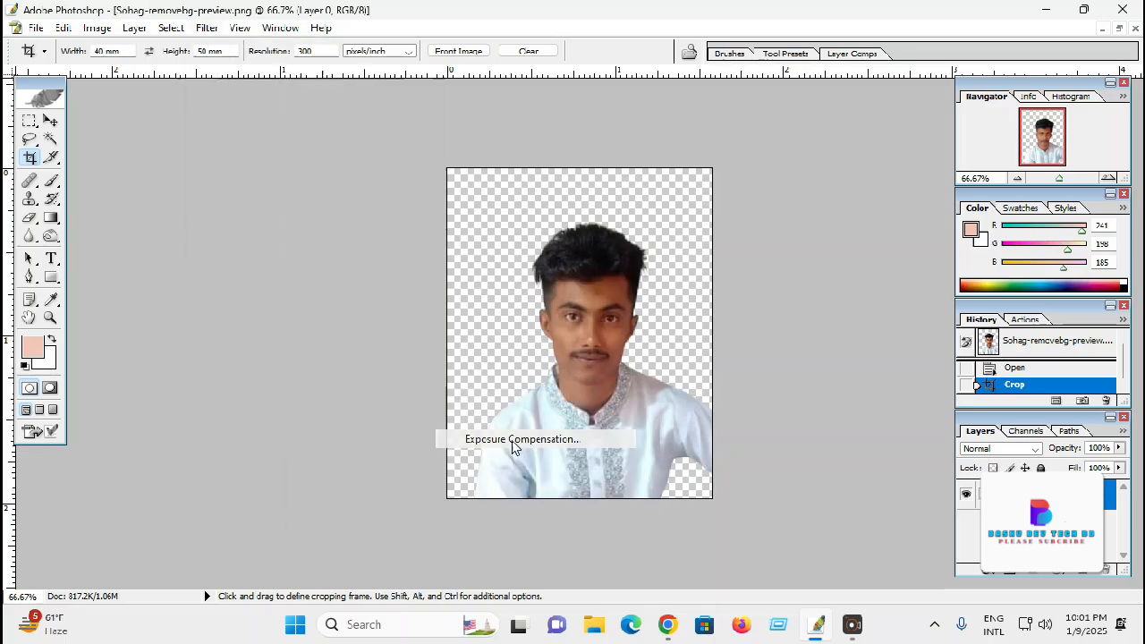
left_click(592, 385)
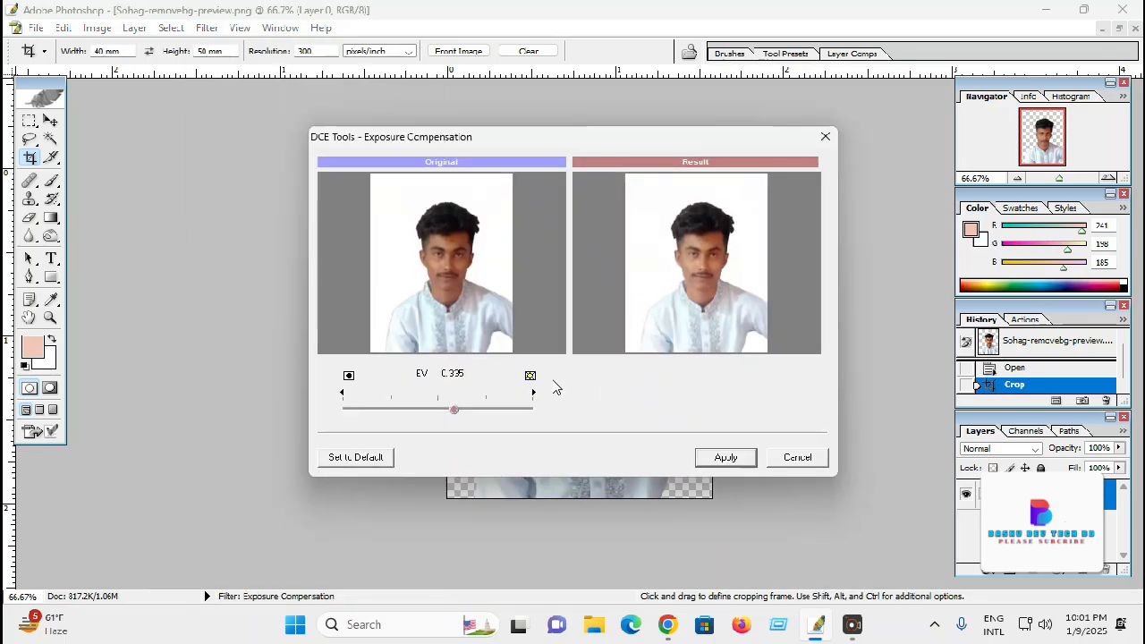
mouse_move(454, 412)
left_mouse_down()
mouse_move(485, 410)
mouse_move(473, 407)
left_mouse_up()
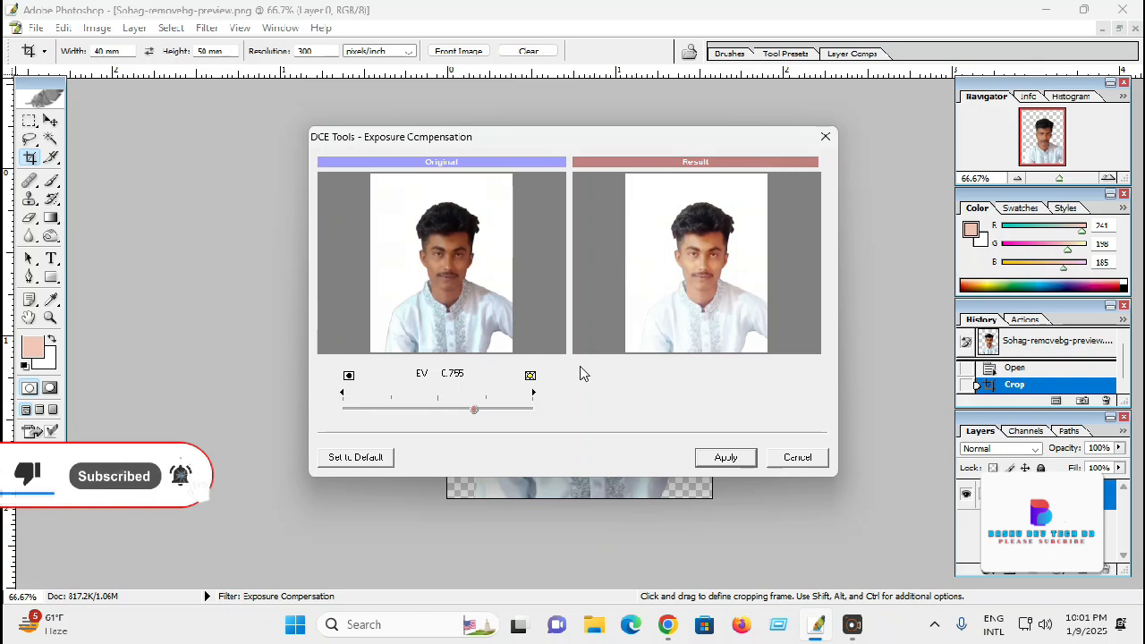
left_click_drag(481, 413, 492, 413)
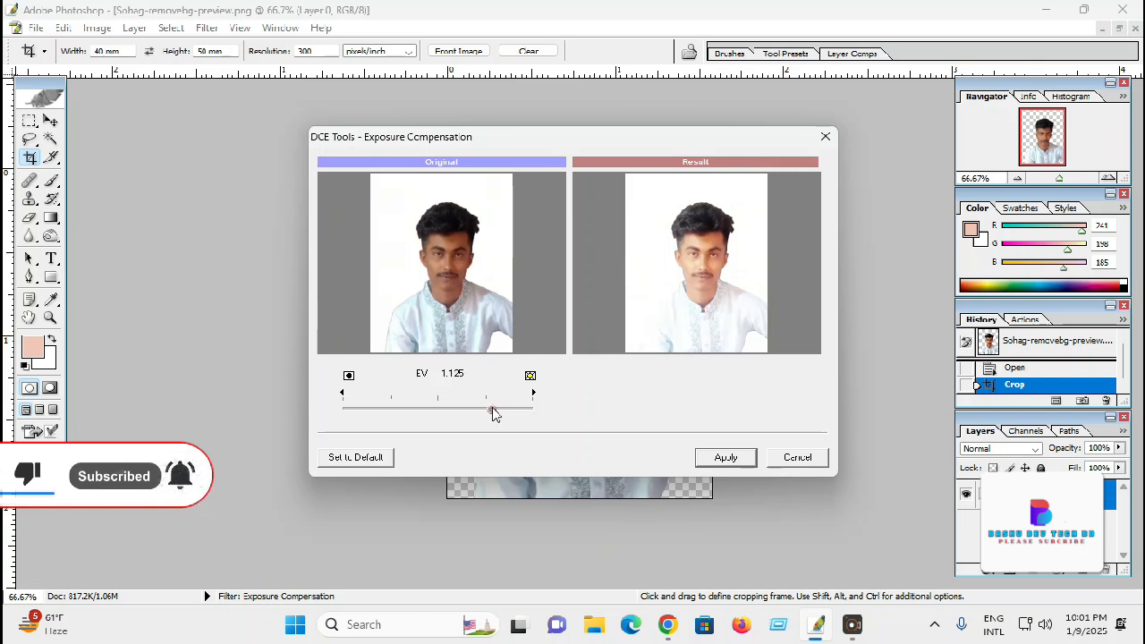
left_click(713, 459)
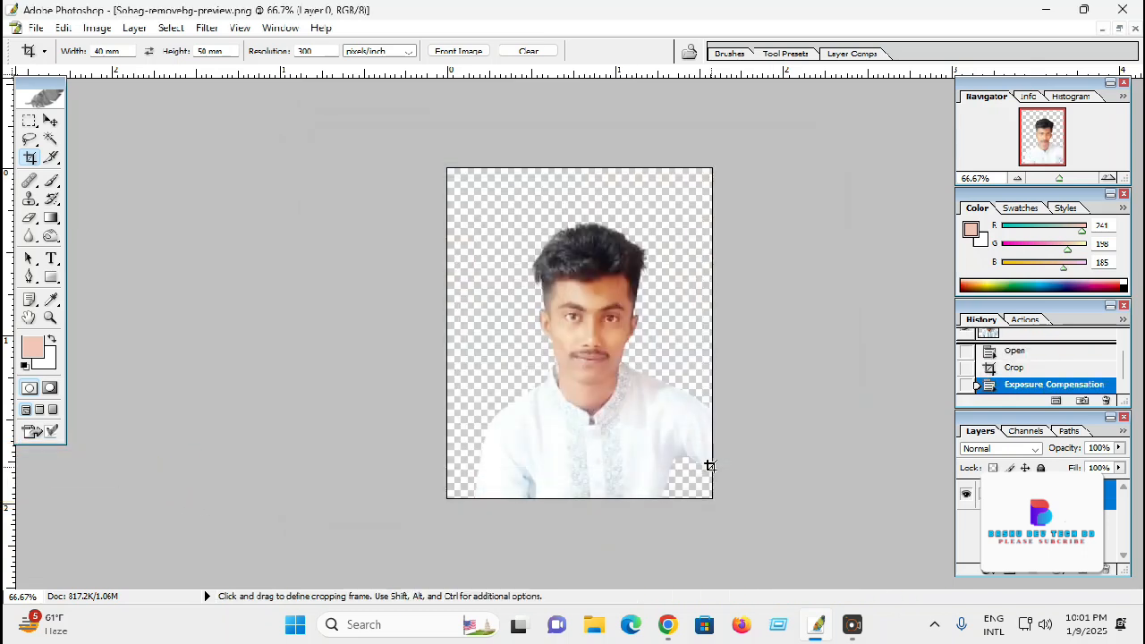
Select the darker half of the face with the Magic Wand at tolerance 32 and feather the selection by 11 pixels.
left_click(685, 388, "ctrl")
left_click(686, 388, "ctrl")
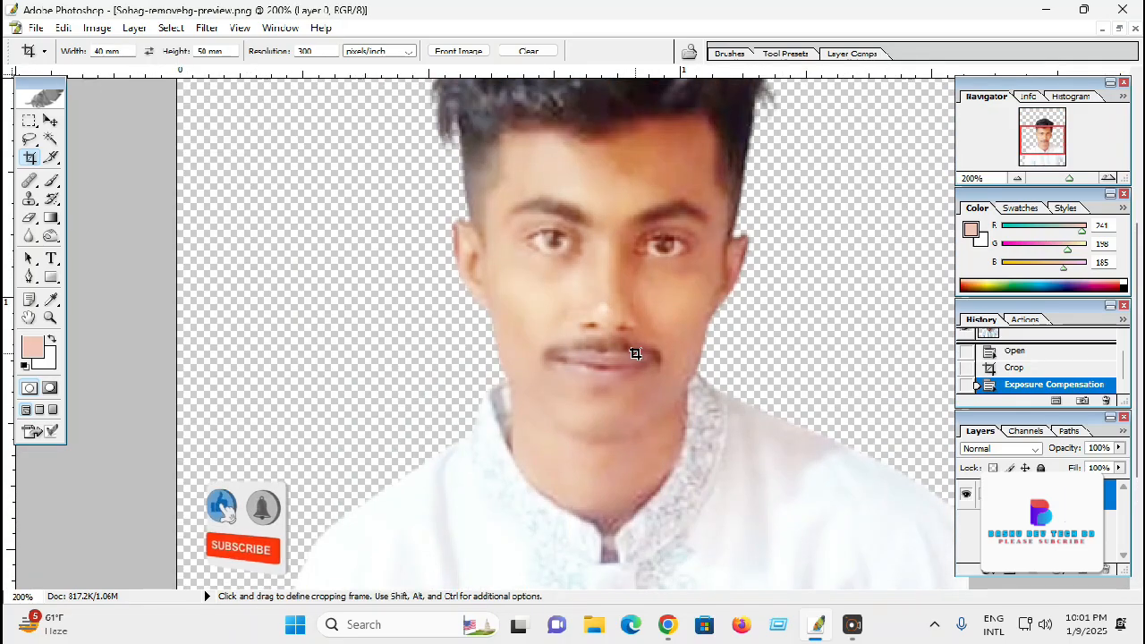
key("ctrl+minus")
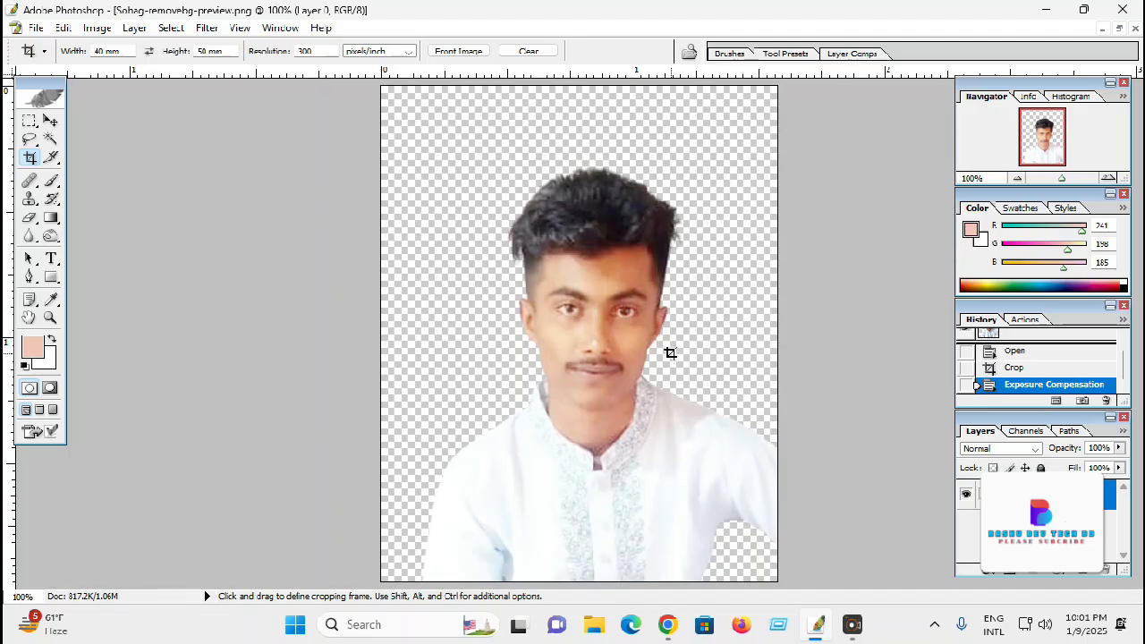
key("w")
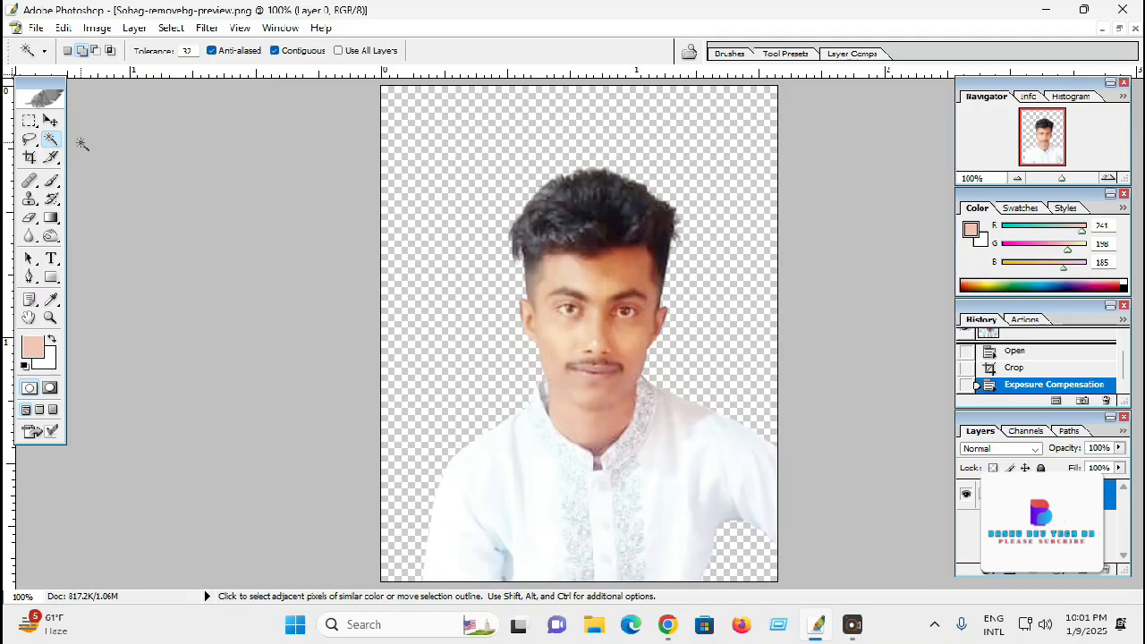
left_click(598, 276)
left_click(592, 302)
left_click(617, 295)
left_click(628, 297)
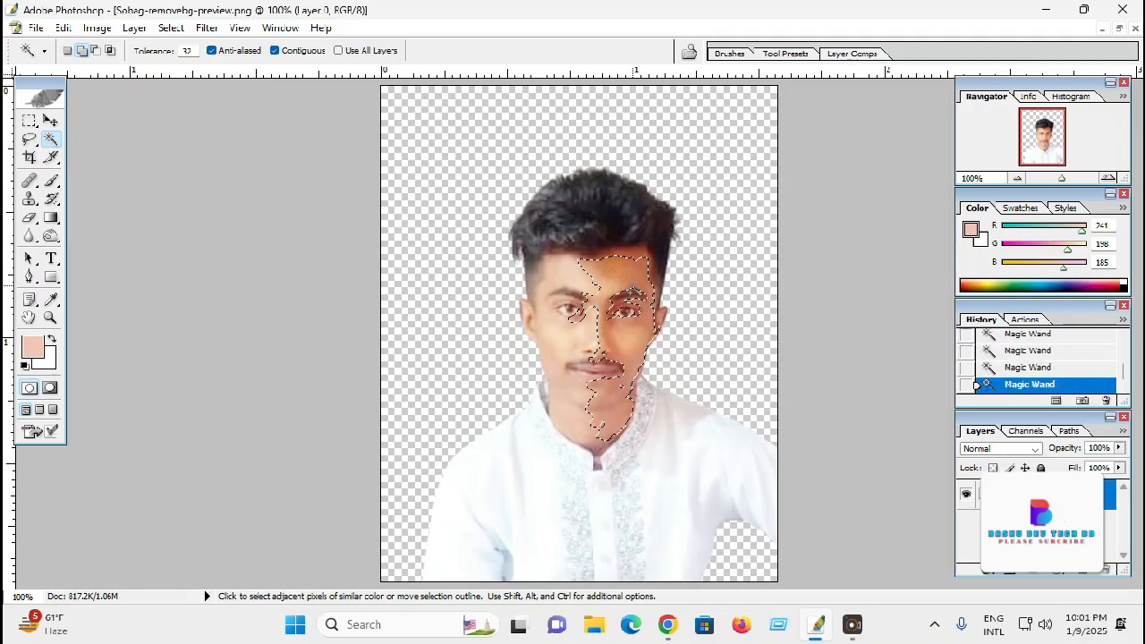
left_click(621, 268)
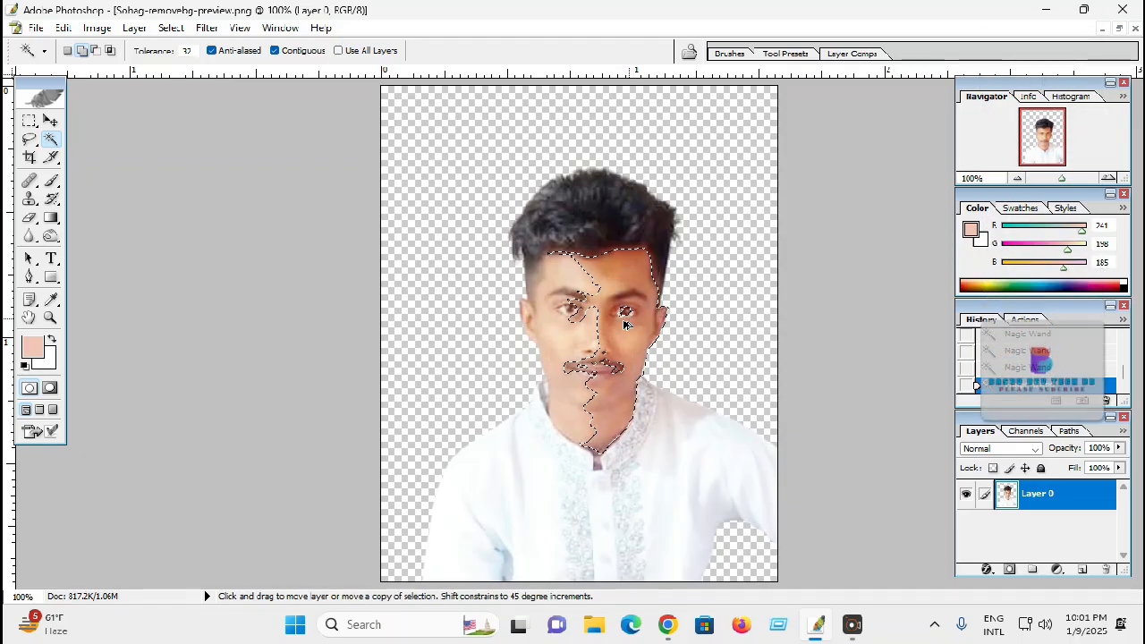
key("ctrl+alt+d")
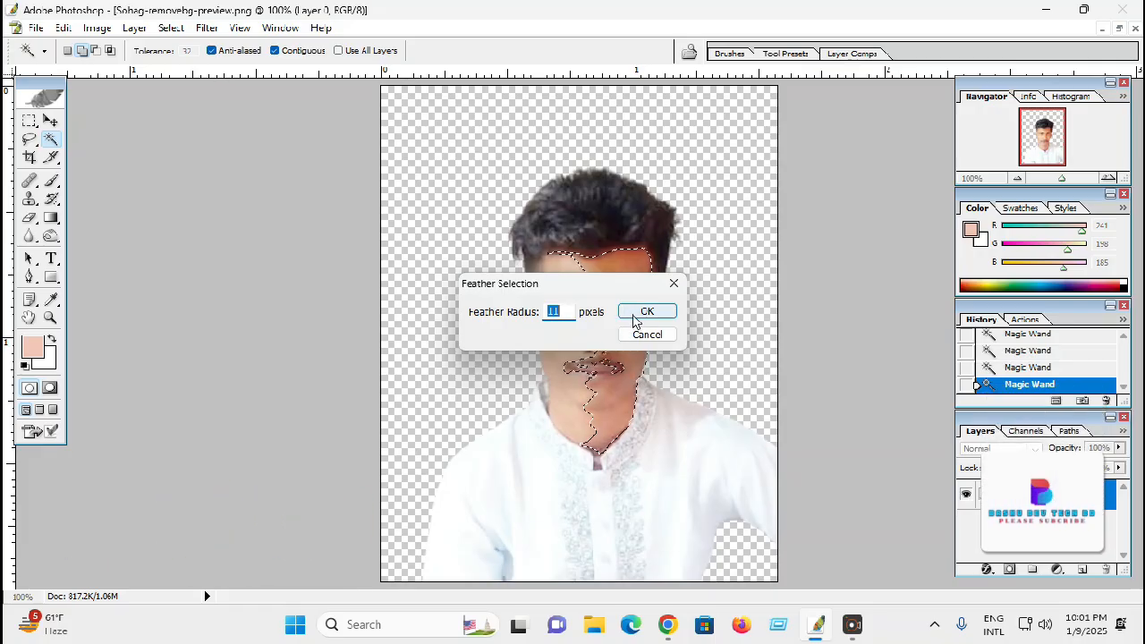
left_click(645, 314)
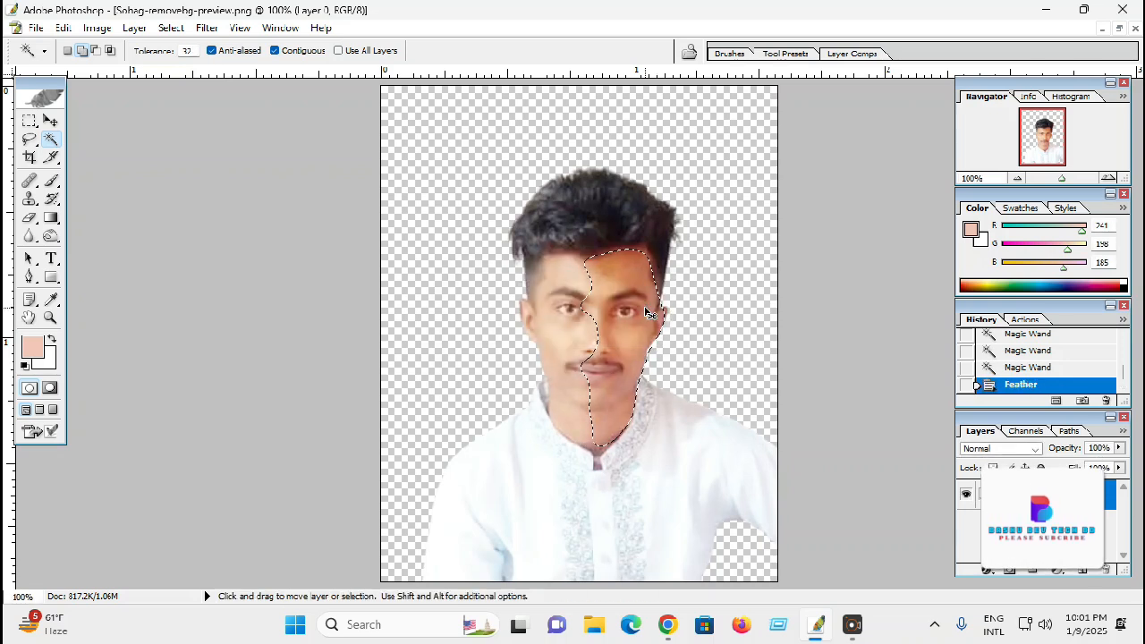
Lighten the selected face area with Curves, raising RGB from about 97 to 141 and Blue from 124 to 134, and deselect it.
key("ctrl+m")
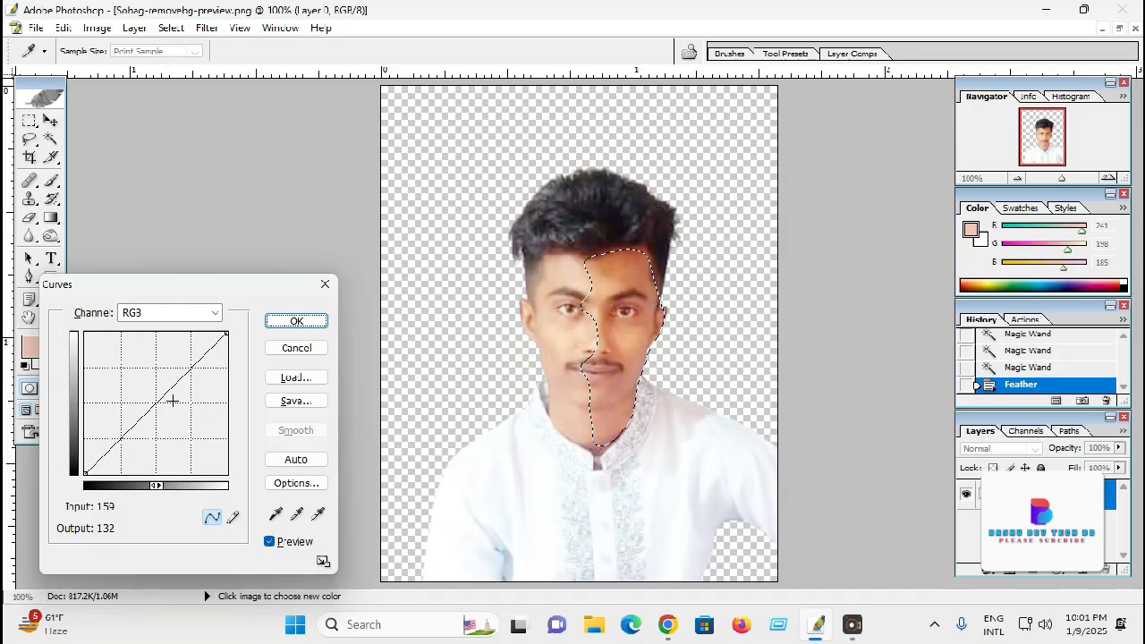
left_click_drag(158, 399, 140, 396)
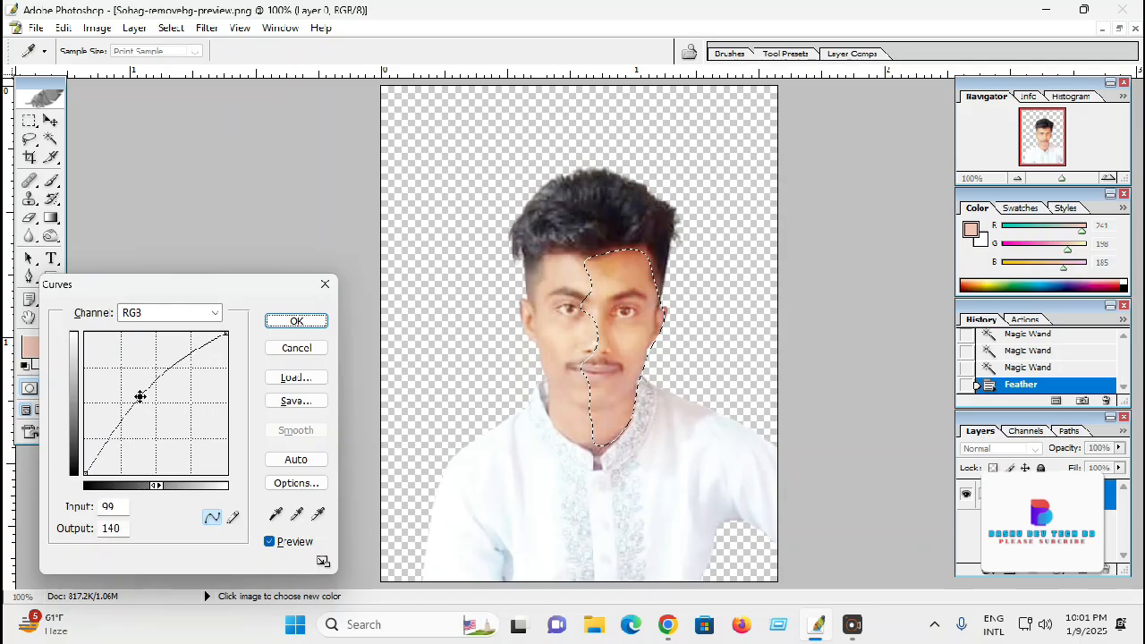
left_click(156, 313)
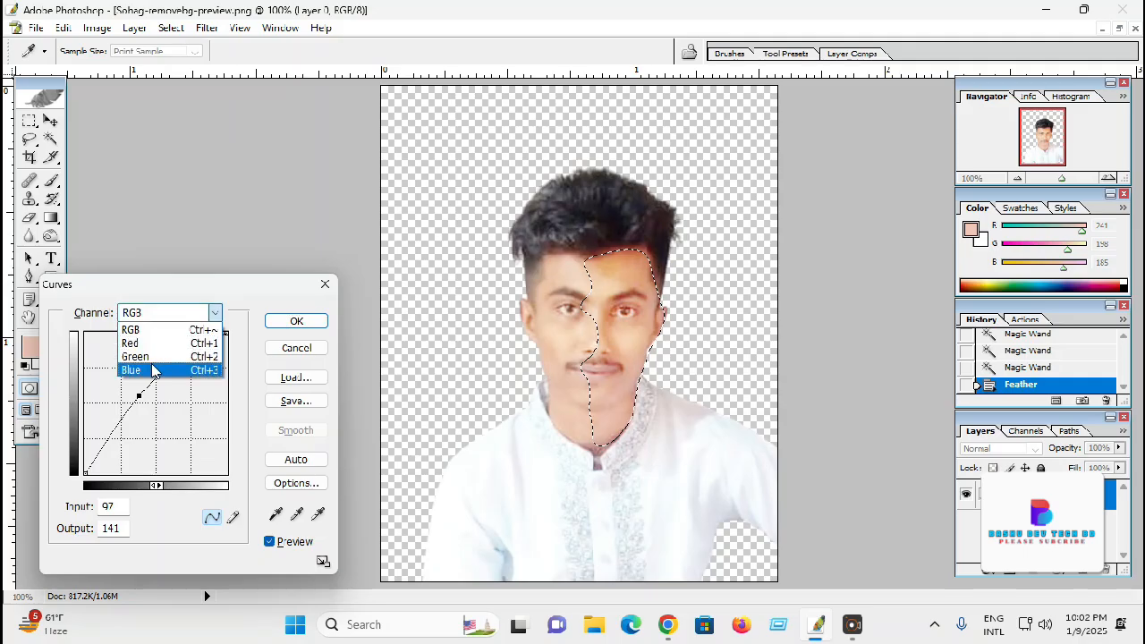
left_click(154, 369)
left_click_drag(157, 405, 153, 399)
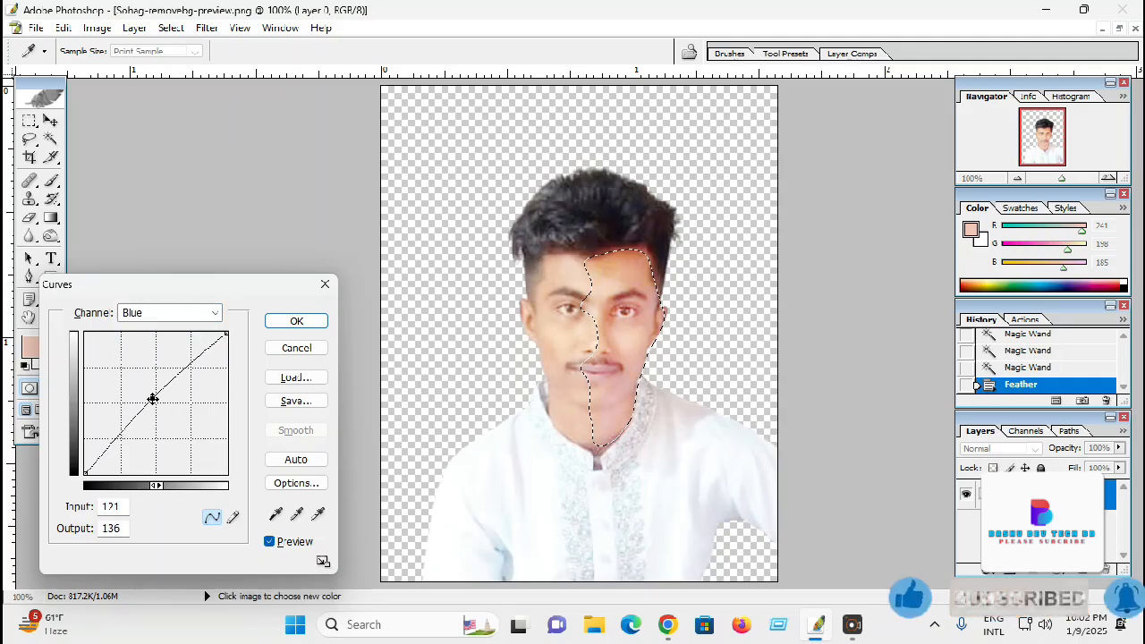
left_click_drag(153, 399, 154, 401)
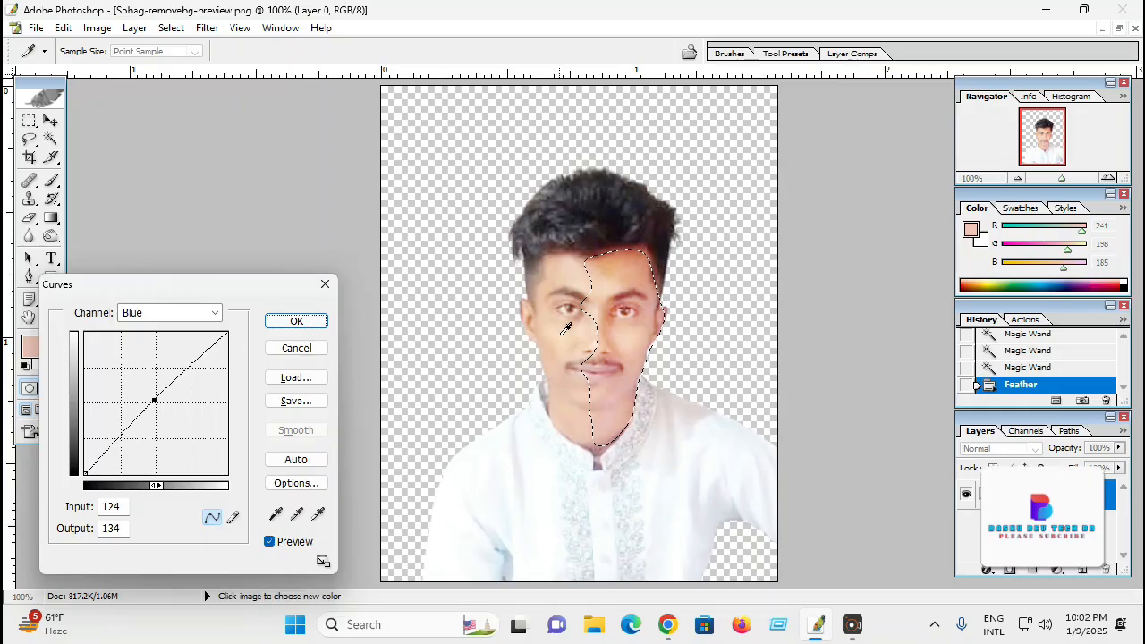
key("Return")
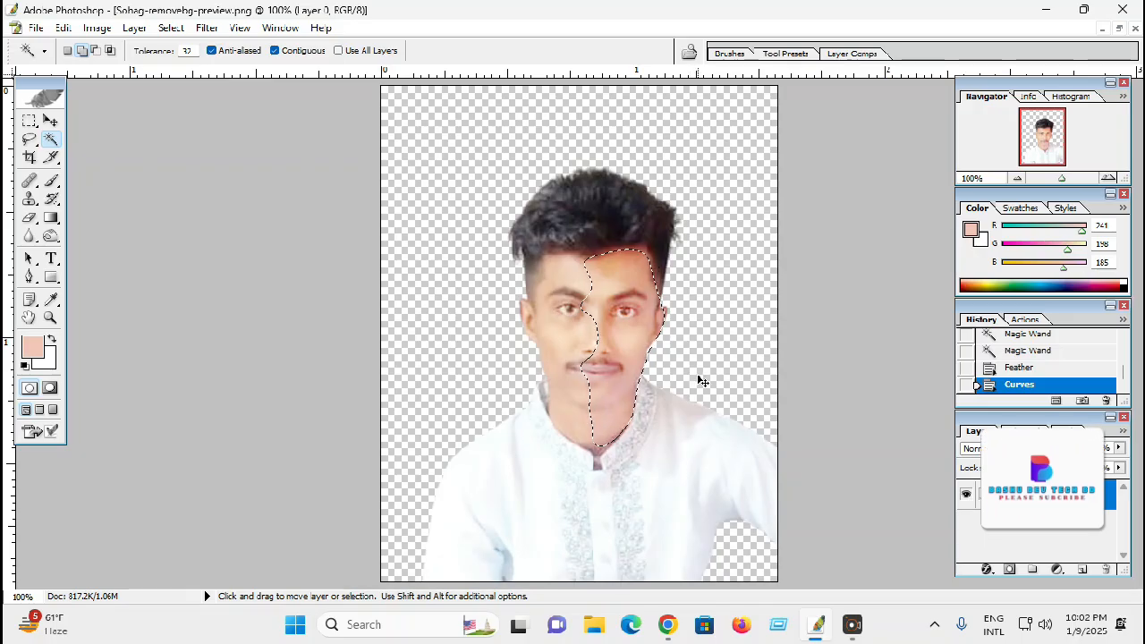
key("ctrl+d")
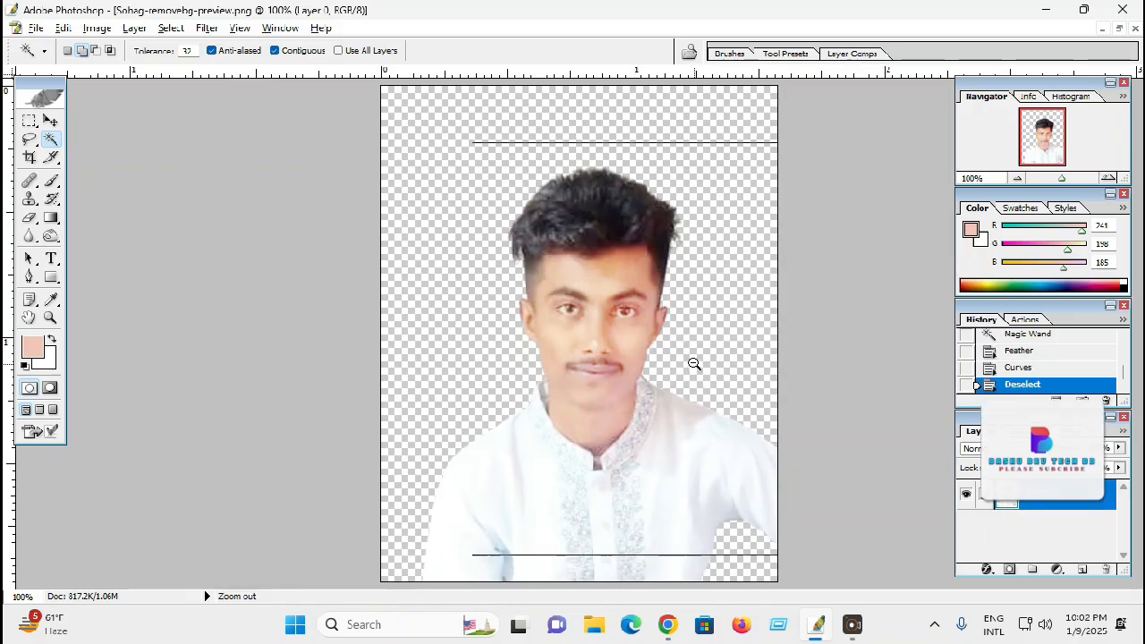
Move the portrait up and to the left within its canvas so the figure is centred.
left_click(693, 363, "ctrl+alt")
scroll(689, 366, "up", 3)
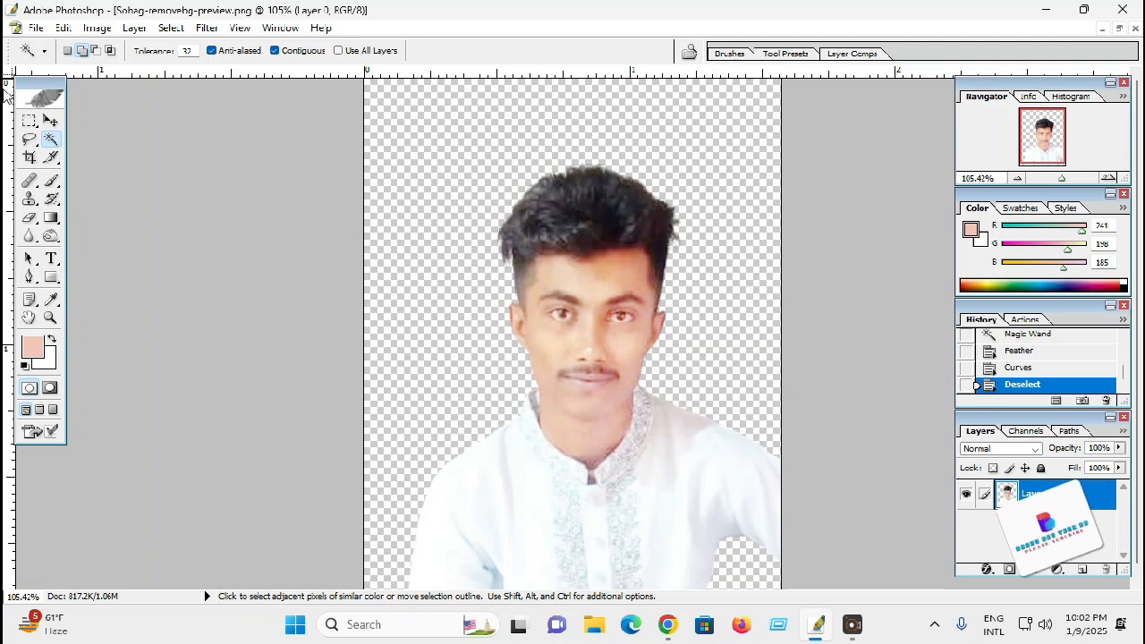
left_click(51, 120)
left_click_drag(614, 374, 555, 330)
key("ctrl+minus")
key("ctrl+minus")
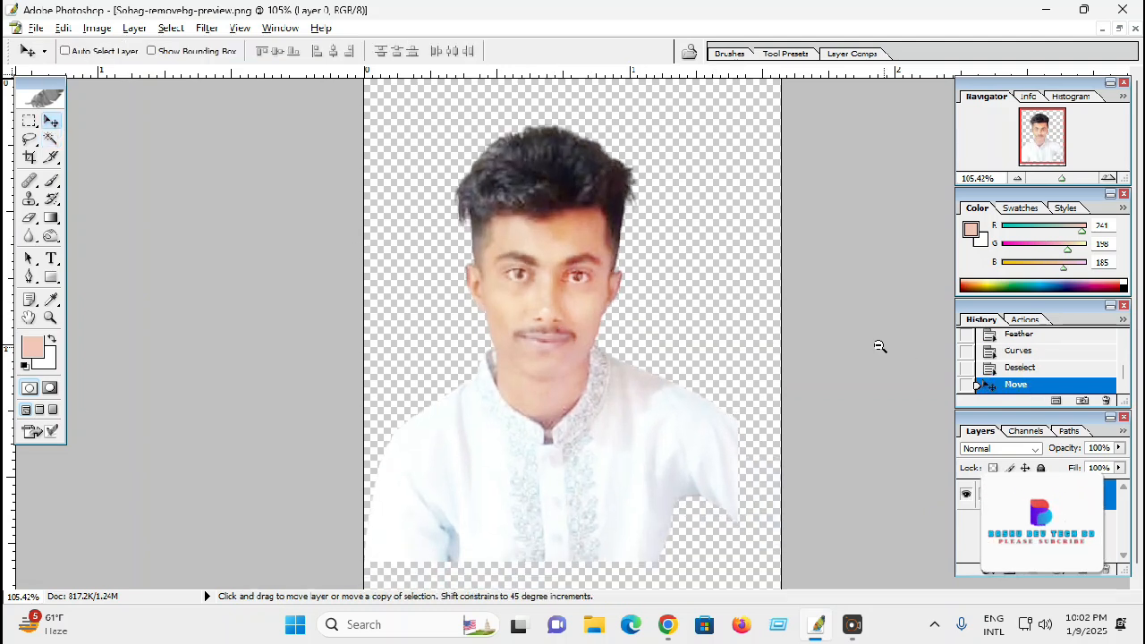
key("alt+minus")
Switch from the portrait to the suit image and show it in a maximized document window.
left_click(1121, 31)
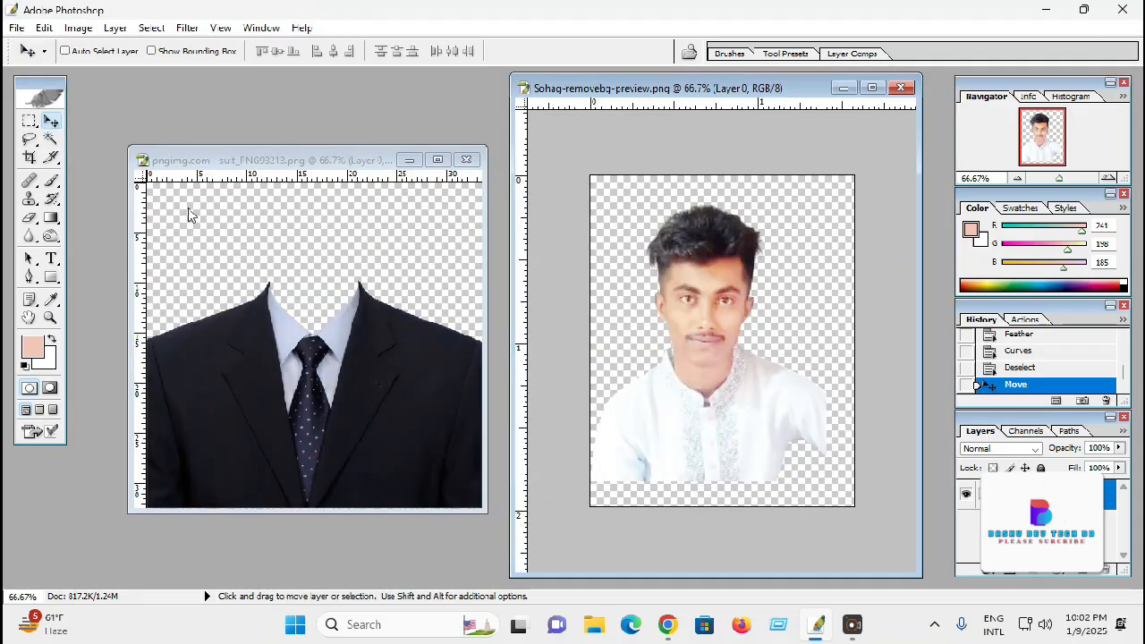
left_click(327, 161)
double_click(327, 161)
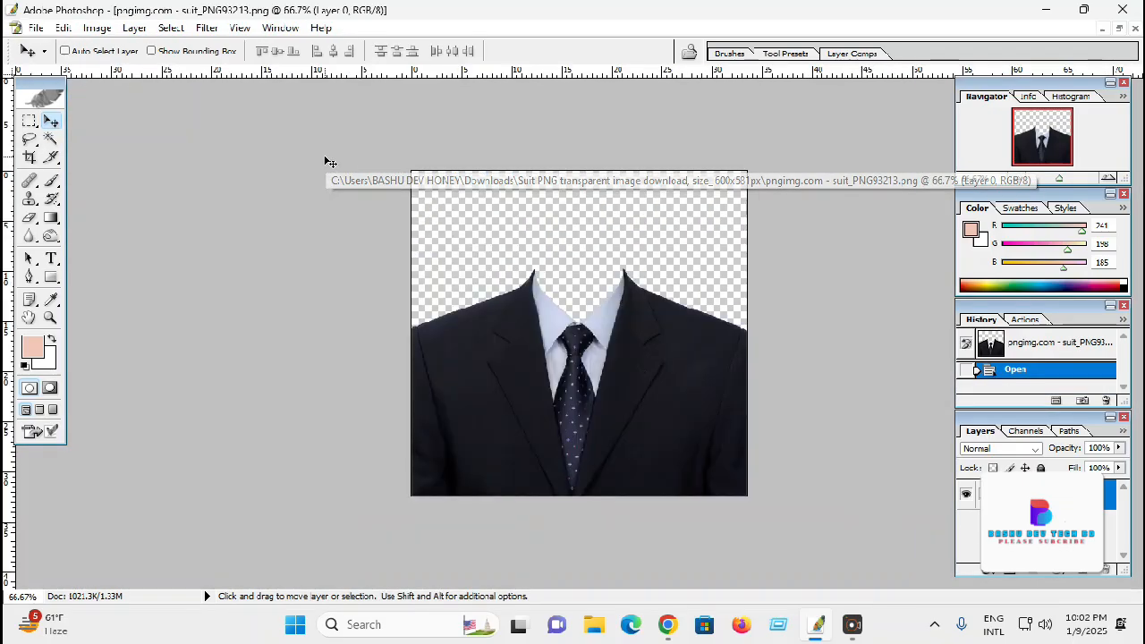
key("c")
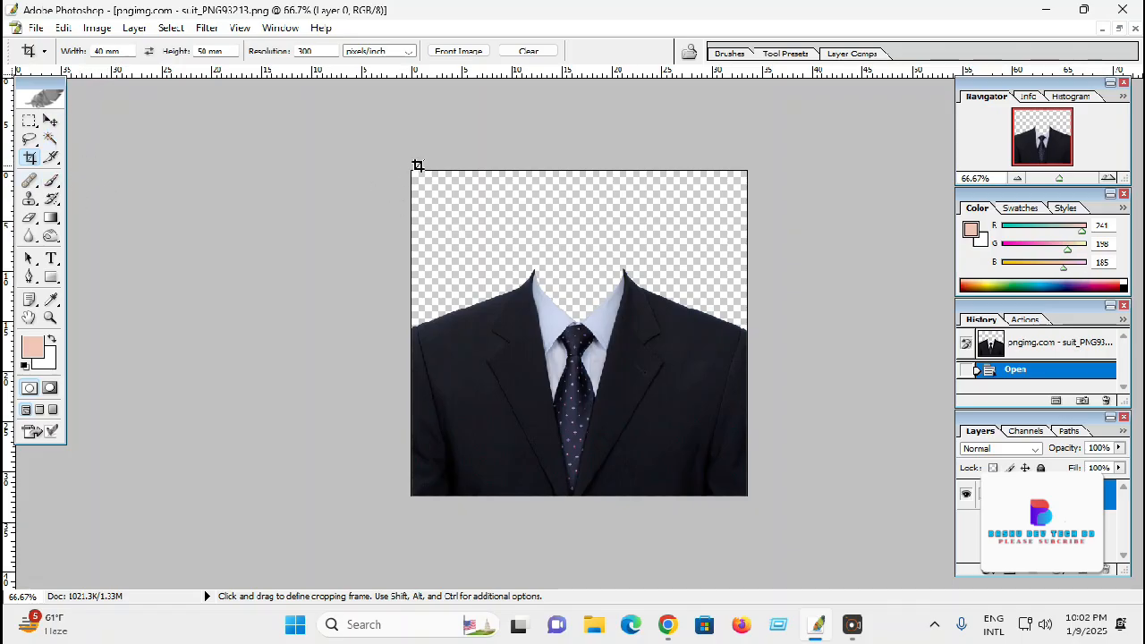
left_click_drag(749, 543, 671, 495)
left_click_drag(609, 422, 638, 426)
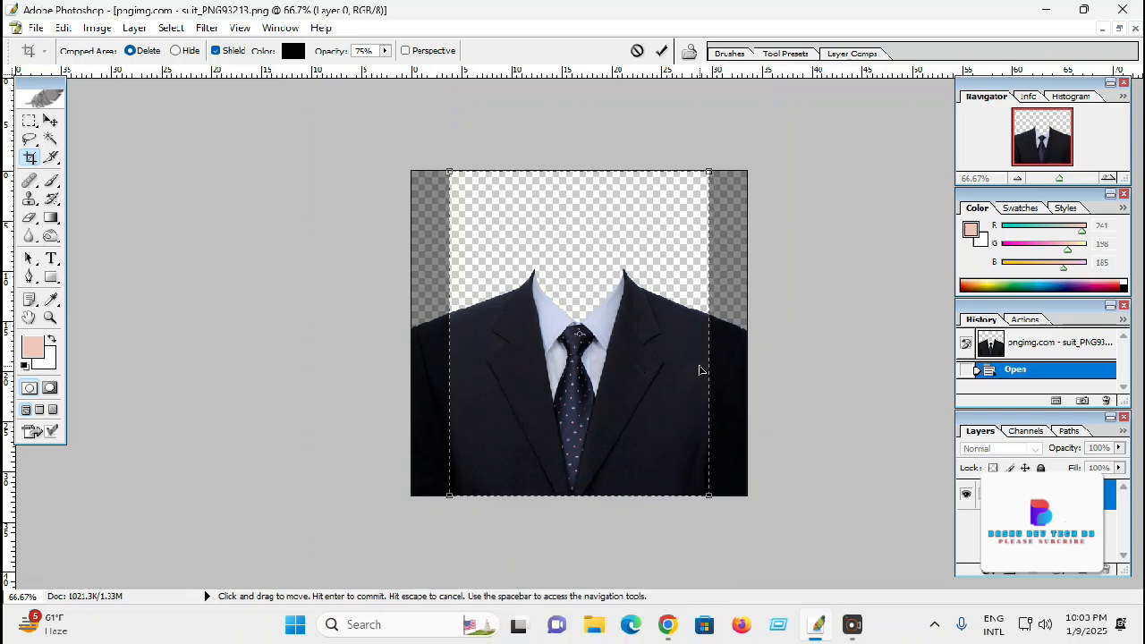
key("Escape")
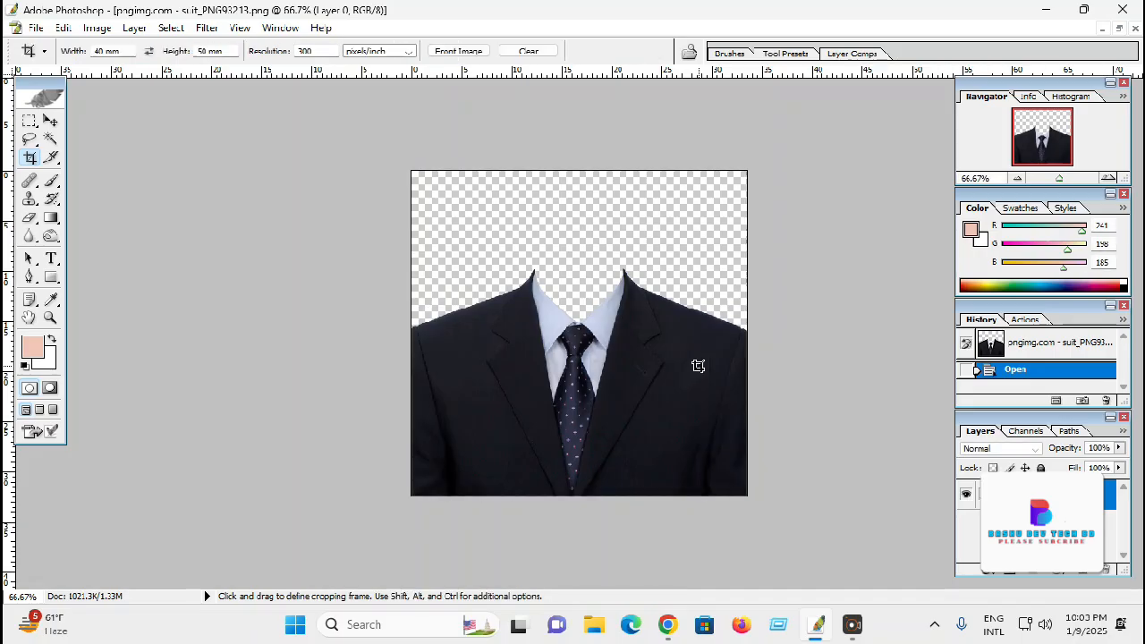
Scale the suit layer down proportionally about its centre to about 80% with Free Transform.
key("v")
key("ctrl+t")
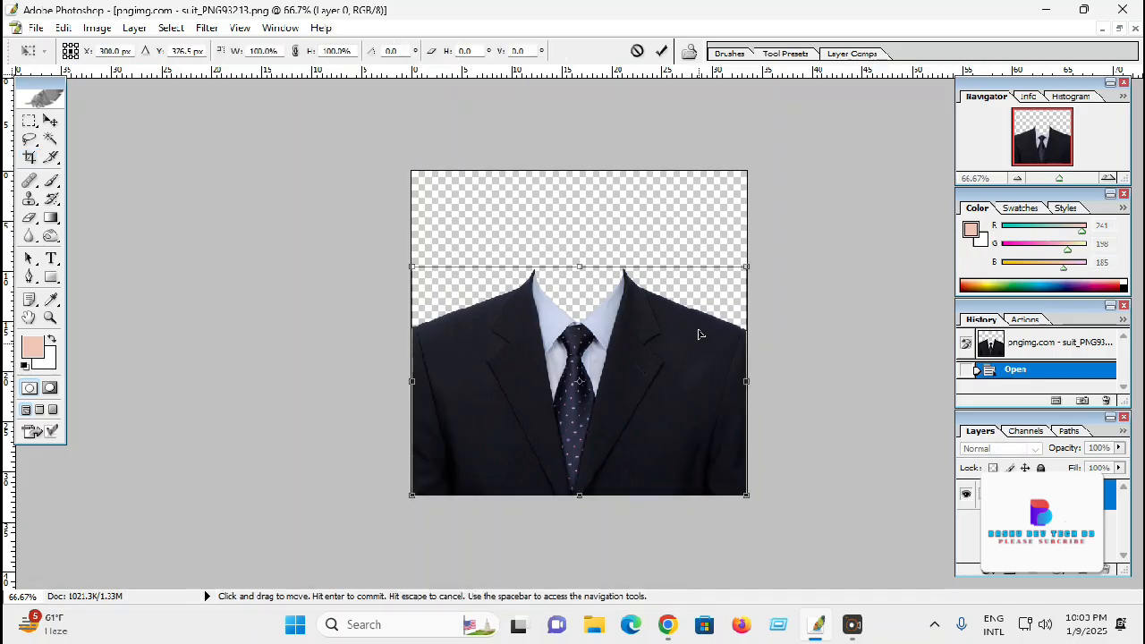
left_click_drag(753, 262, 721, 289)
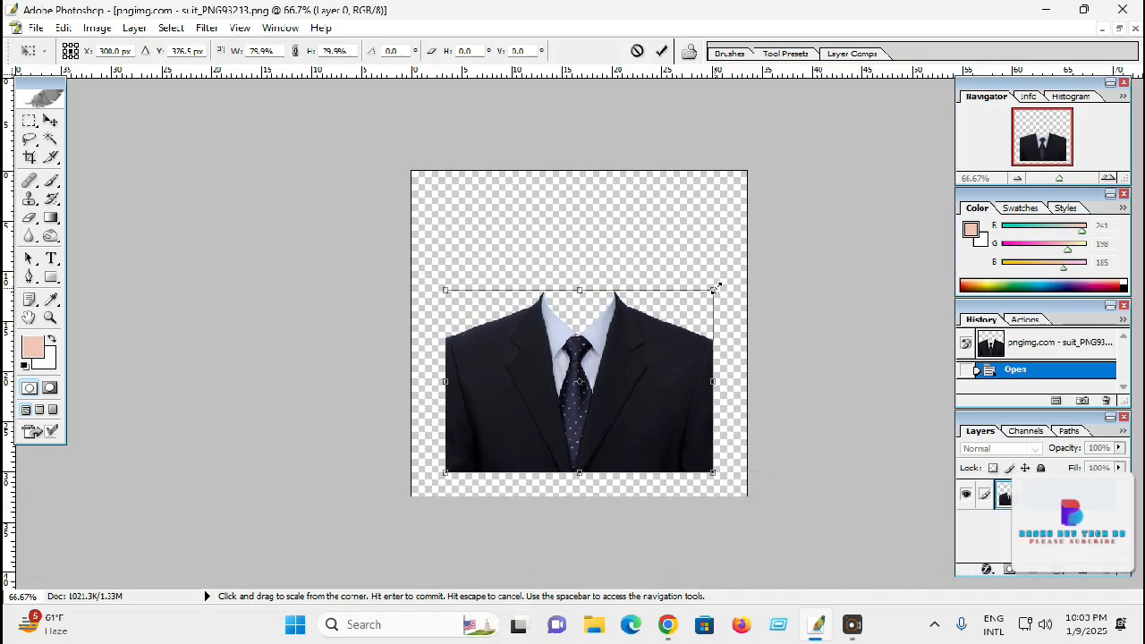
key("Return")
Crop the suit image to 40 x 50 mm at 300 pixels/inch, centred on the tie and ending just above the jacket's lower edge.
key("c")
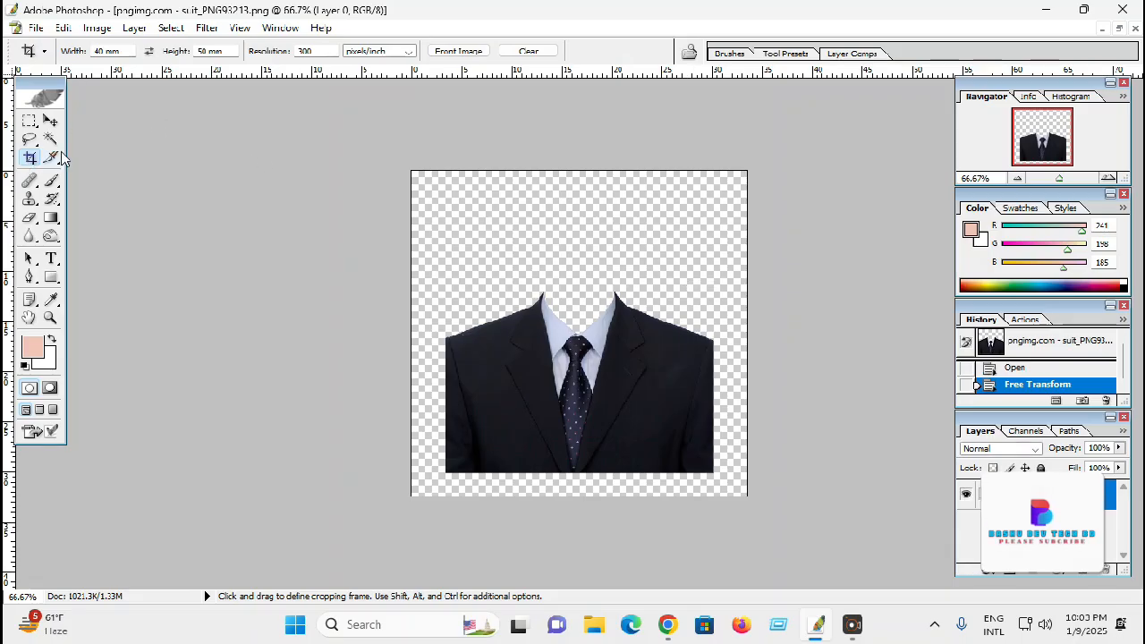
left_click_drag(433, 183, 665, 470)
left_click_drag(580, 421, 605, 409)
left_click_drag(689, 460, 686, 465)
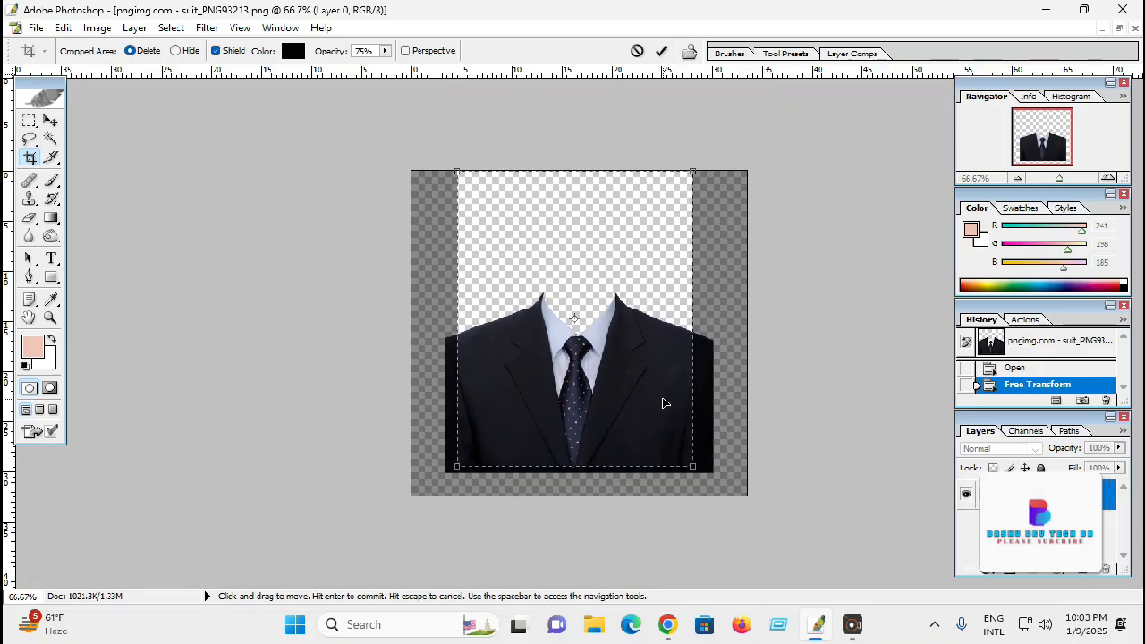
key("Return")
key("ctrl+0")
key("ctrl+plus")
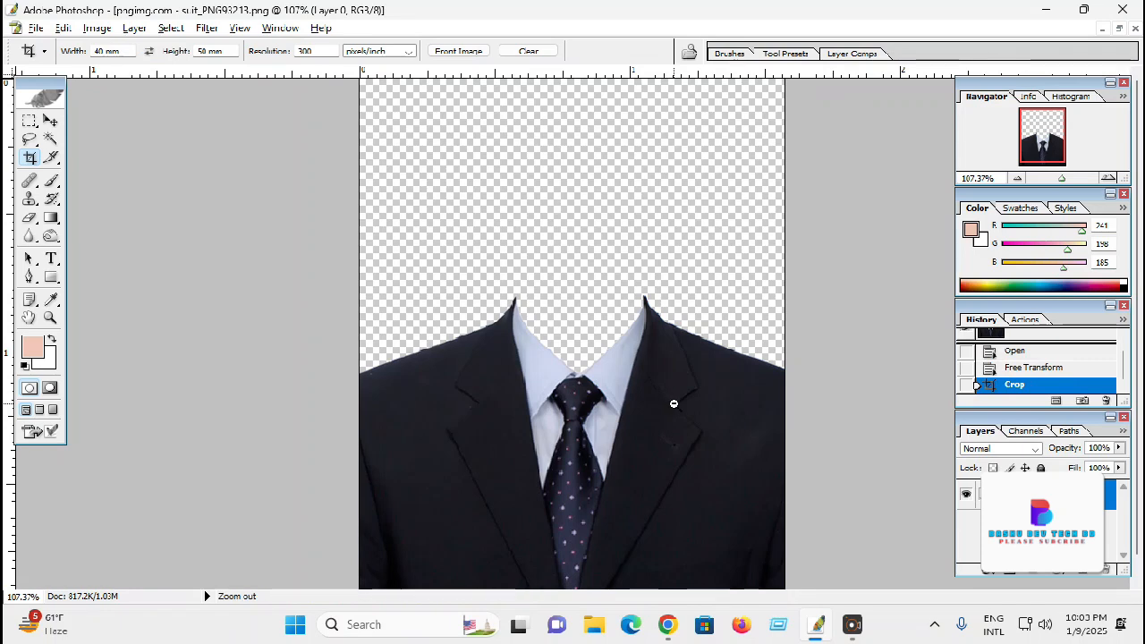
key("ctrl+minus")
key("ctrl+minus")
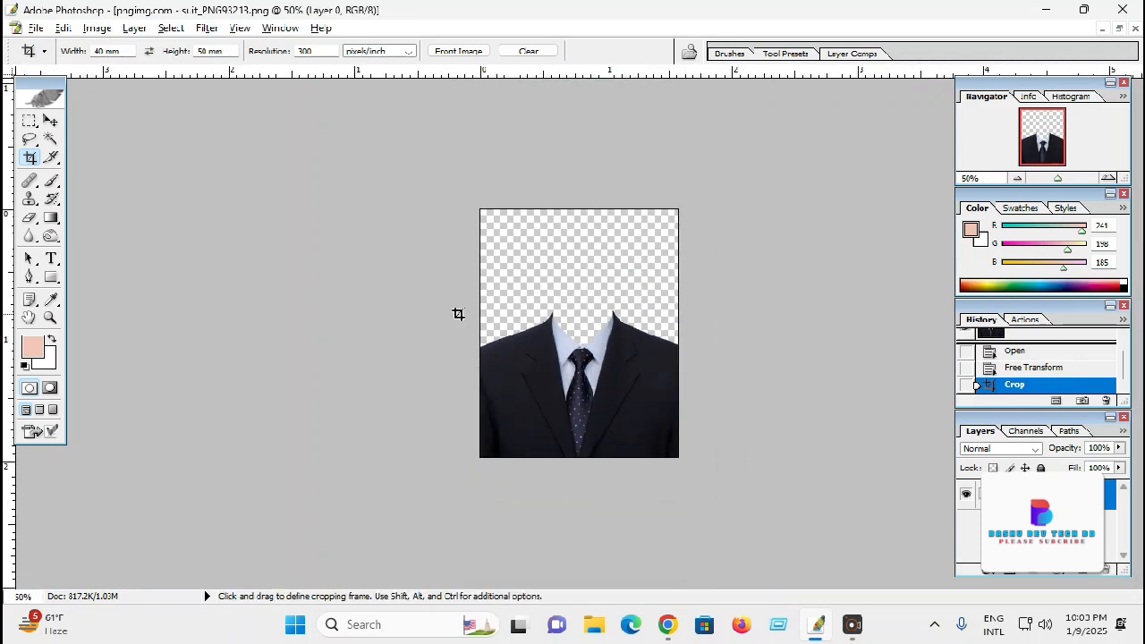
Copy the suit into the portrait document as a layer over the body, and maximize that document's window.
left_click(51, 123)
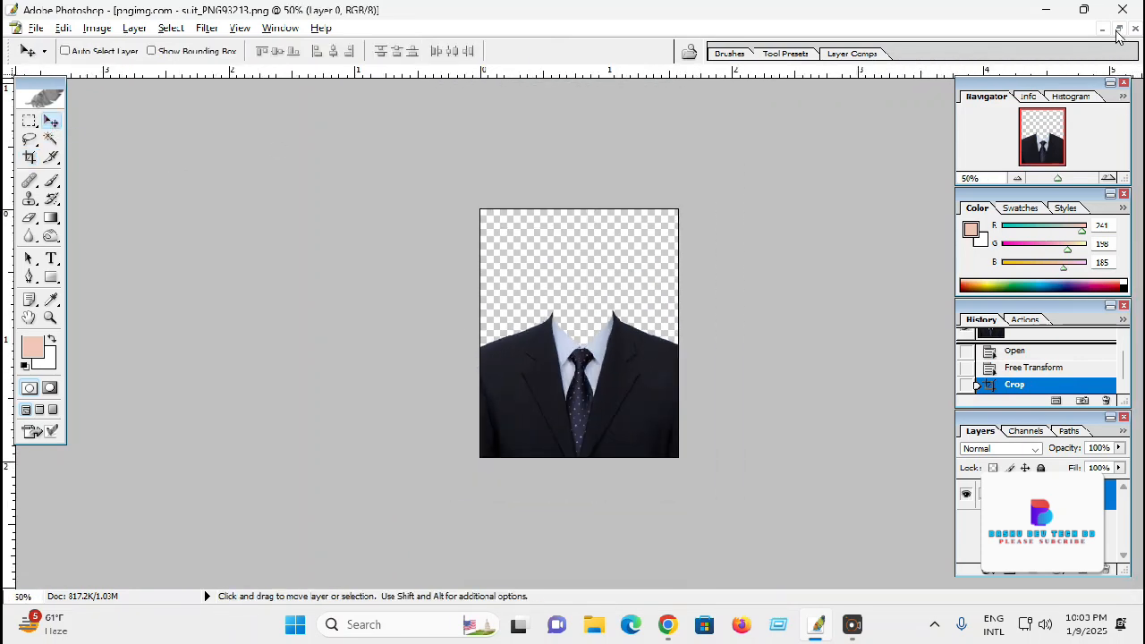
left_click(1119, 30)
left_click_drag(726, 82, 528, 89)
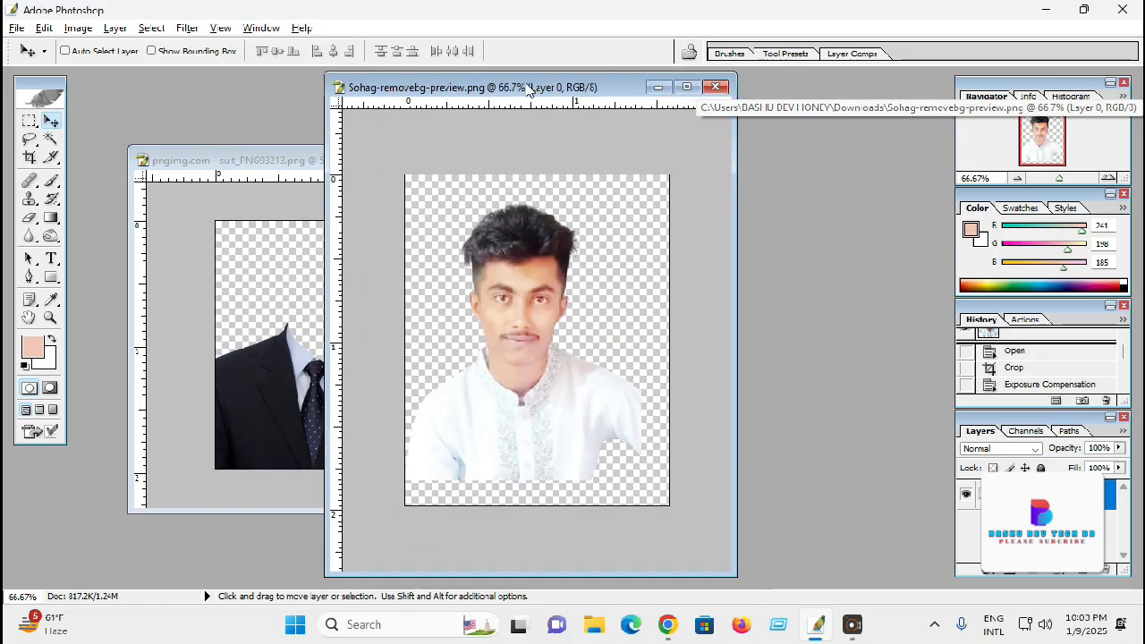
left_click_drag(287, 394, 525, 427)
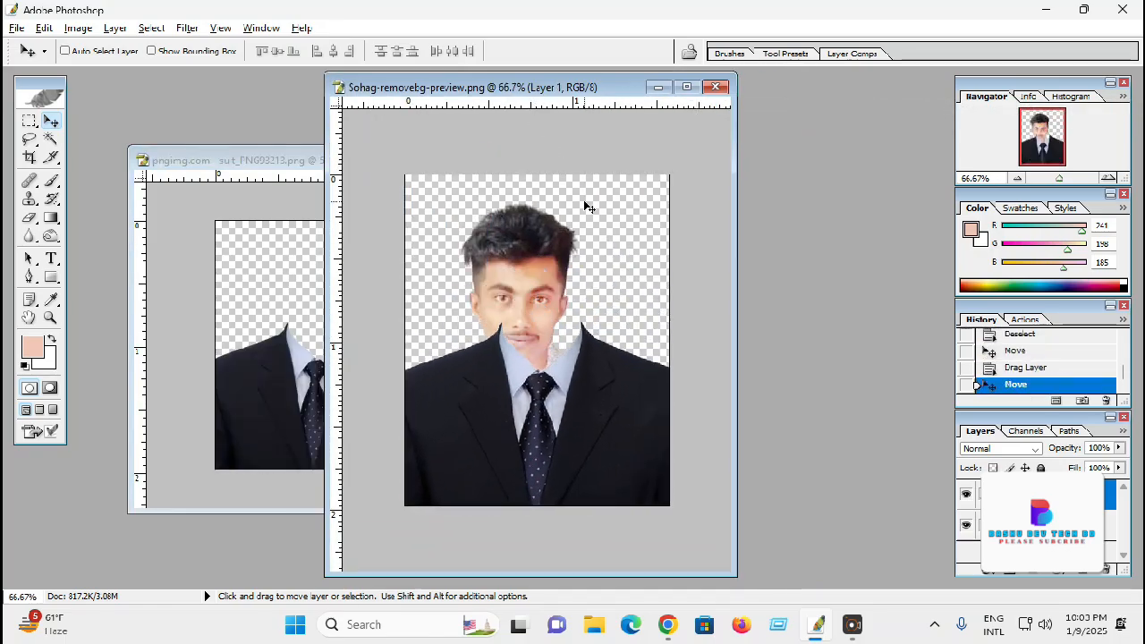
double_click(575, 90)
Move the suit layer down and to the left so the collar sits below the chin.
right_click(593, 409)
left_click(595, 419)
left_click_drag(593, 419, 584, 434)
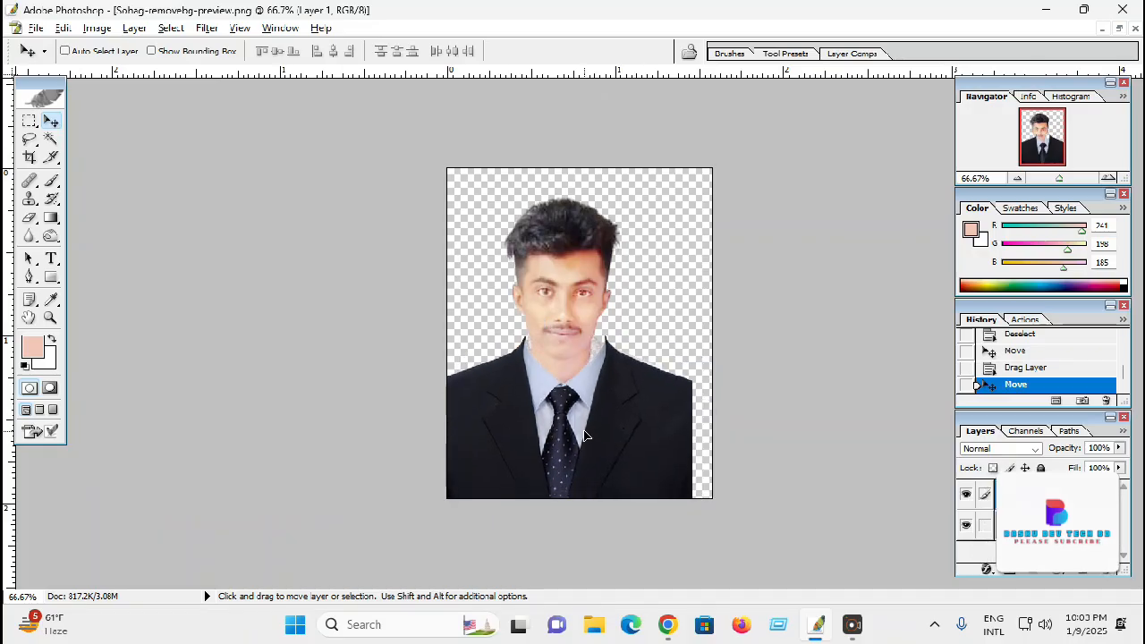
Move the portrait layer up and to the right, and raise the suit layer so its collar fits around the neck.
right_click(550, 295)
left_click(573, 305)
left_click_drag(573, 306, 589, 285)
right_click(624, 415)
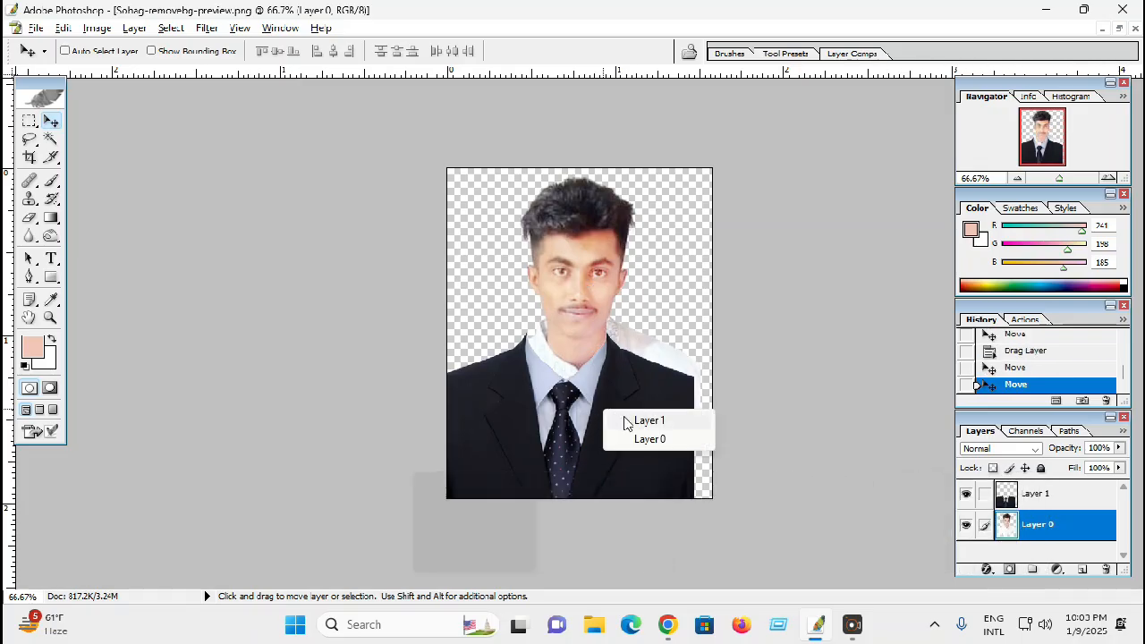
left_click(636, 418)
left_click_drag(636, 418, 639, 404)
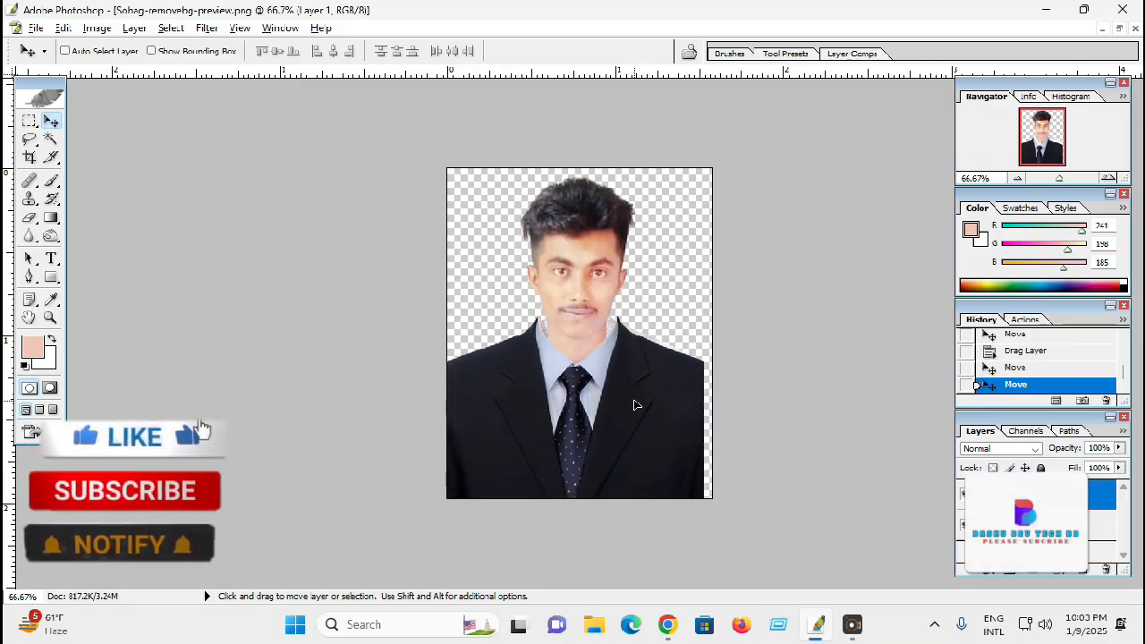
Narrow the suit layer from both sides to about 85% width with Free Transform, keeping its height at 100%.
key("ctrl+t")
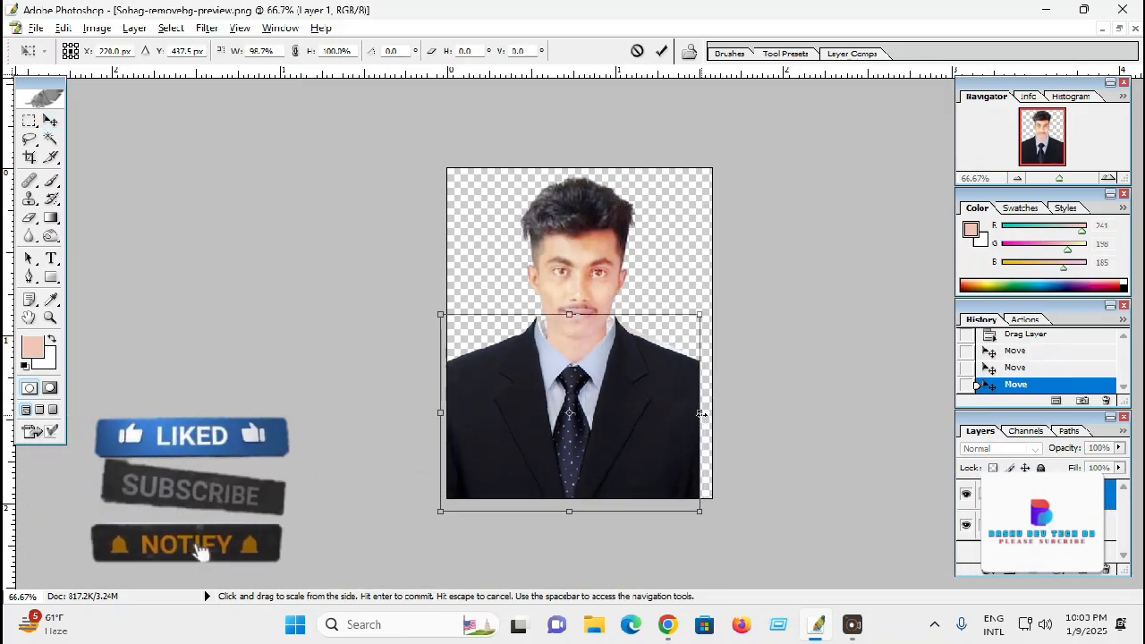
left_click_drag(440, 412, 450, 410)
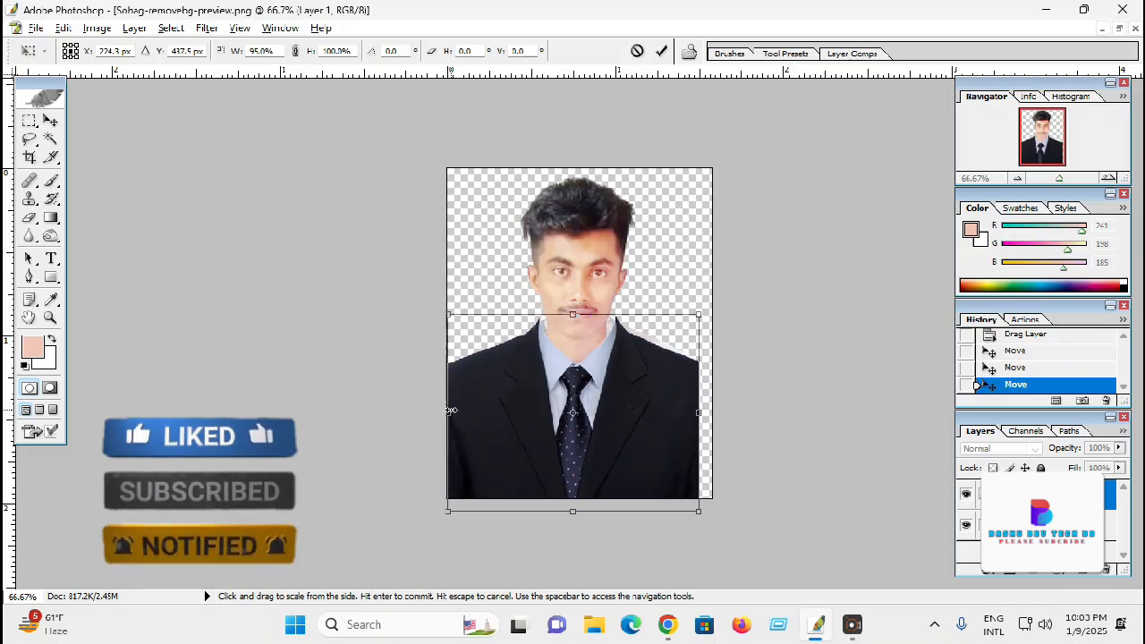
left_click_drag(695, 414, 693, 414)
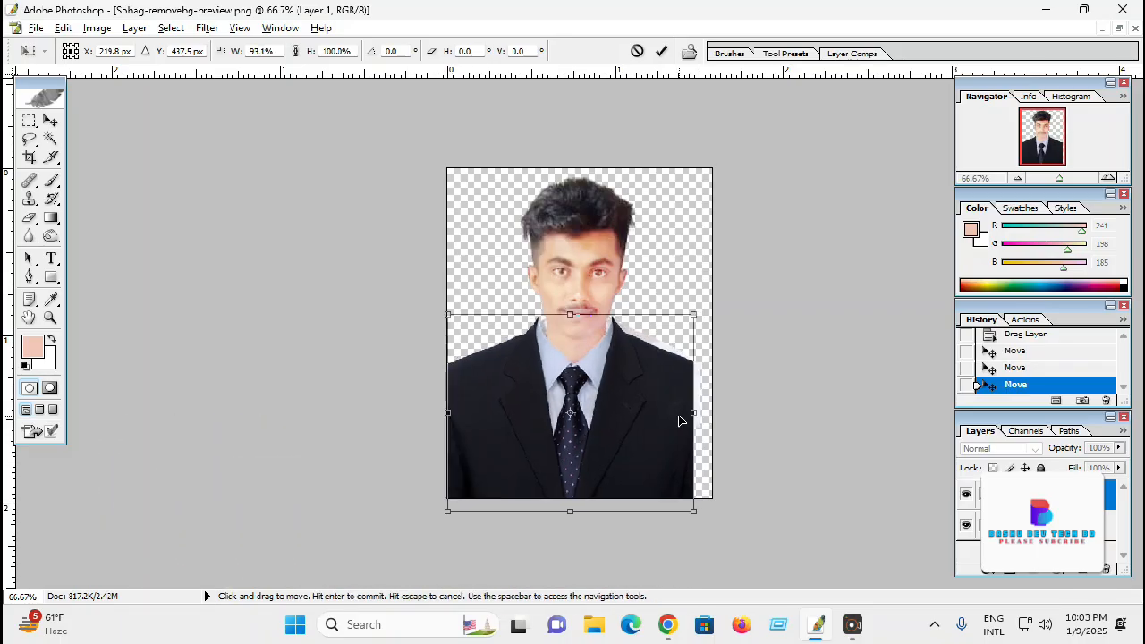
left_click_drag(456, 414, 465, 414)
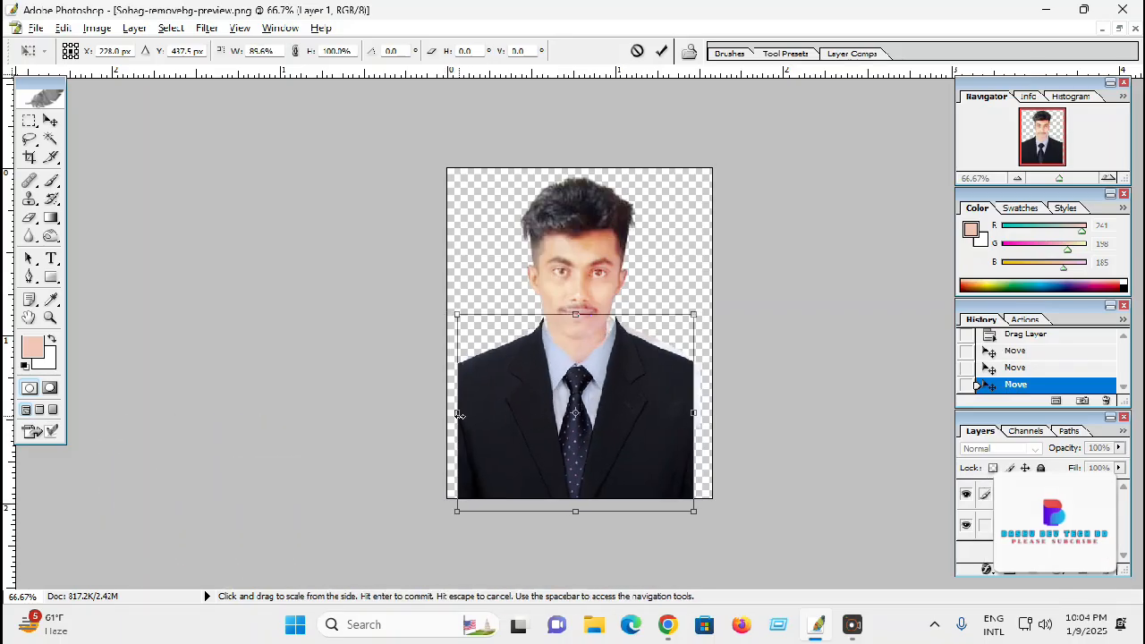
left_click_drag(695, 410, 690, 413)
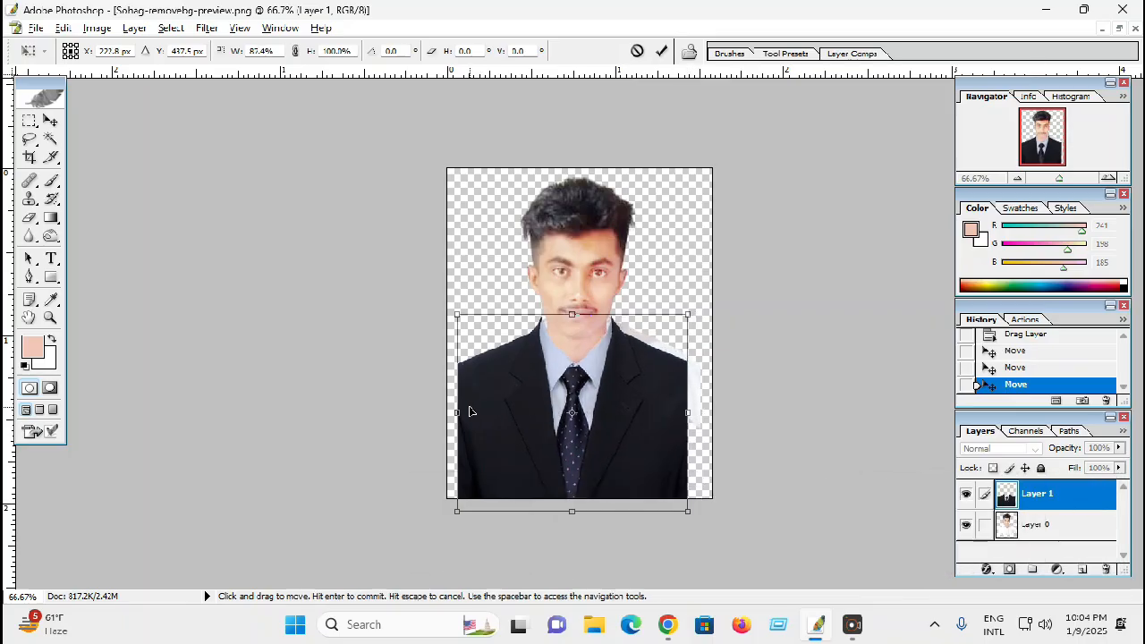
left_click_drag(458, 413, 462, 414)
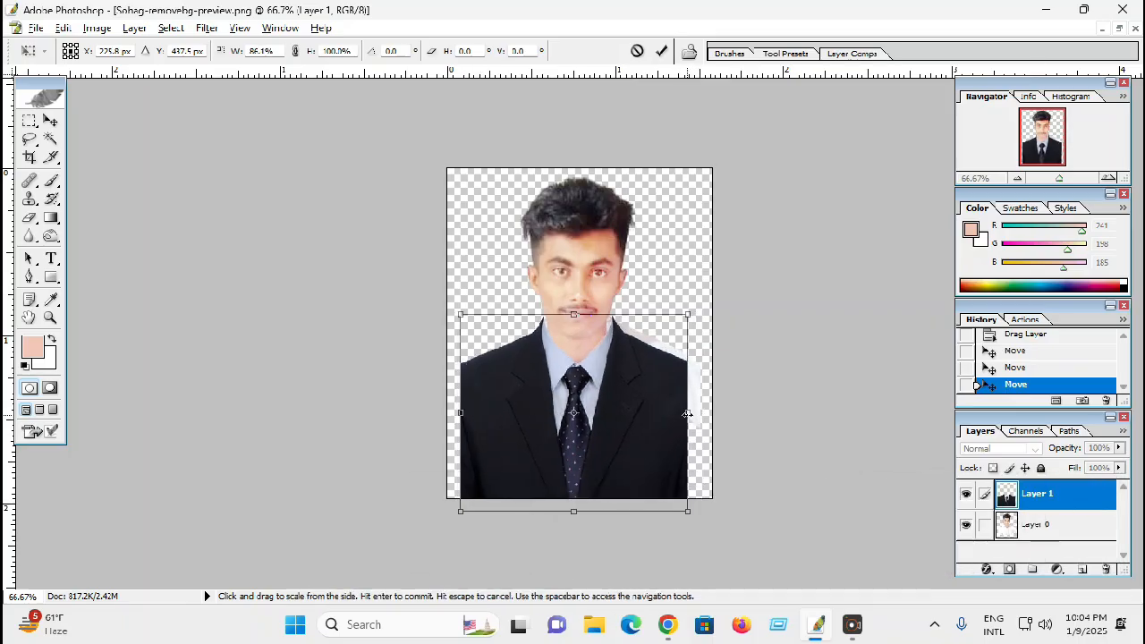
left_click_drag(685, 414, 682, 414)
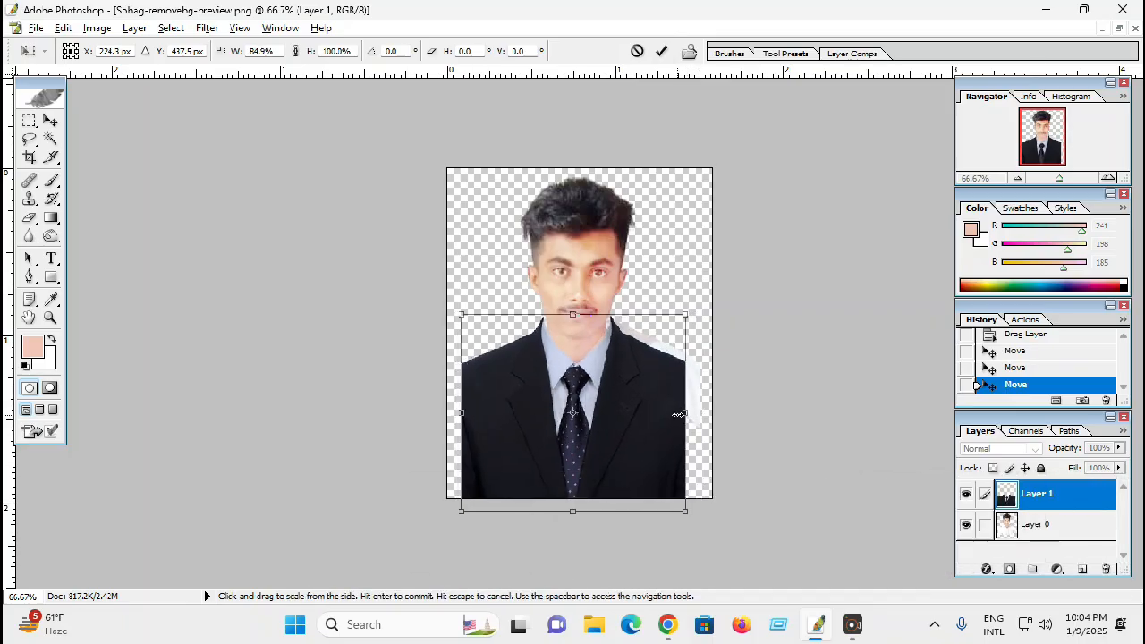
key("Return")
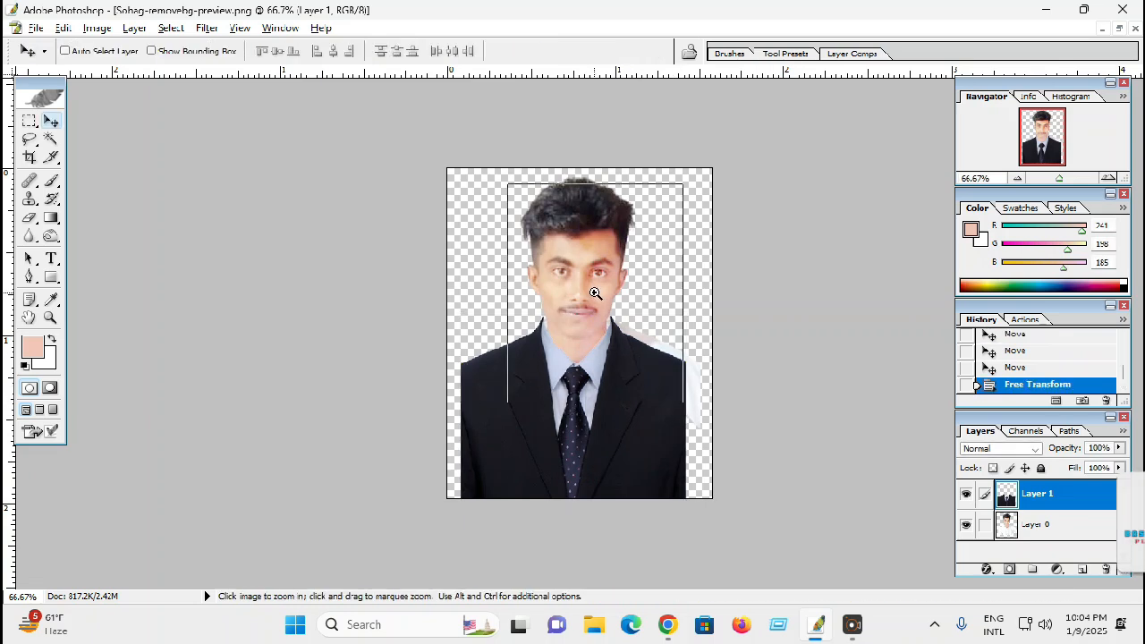
Check the collar against the neck up close and nudge the suit layer slightly to the right.
left_click(593, 296, "ctrl")
left_click(582, 330, "ctrl")
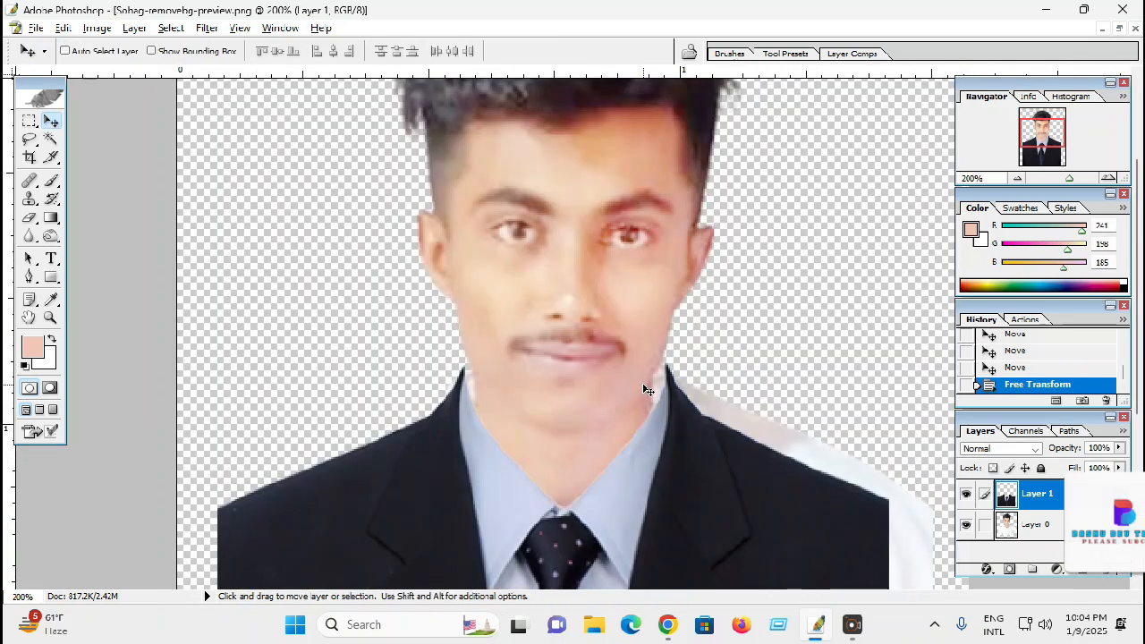
left_click(647, 355, "ctrl+alt")
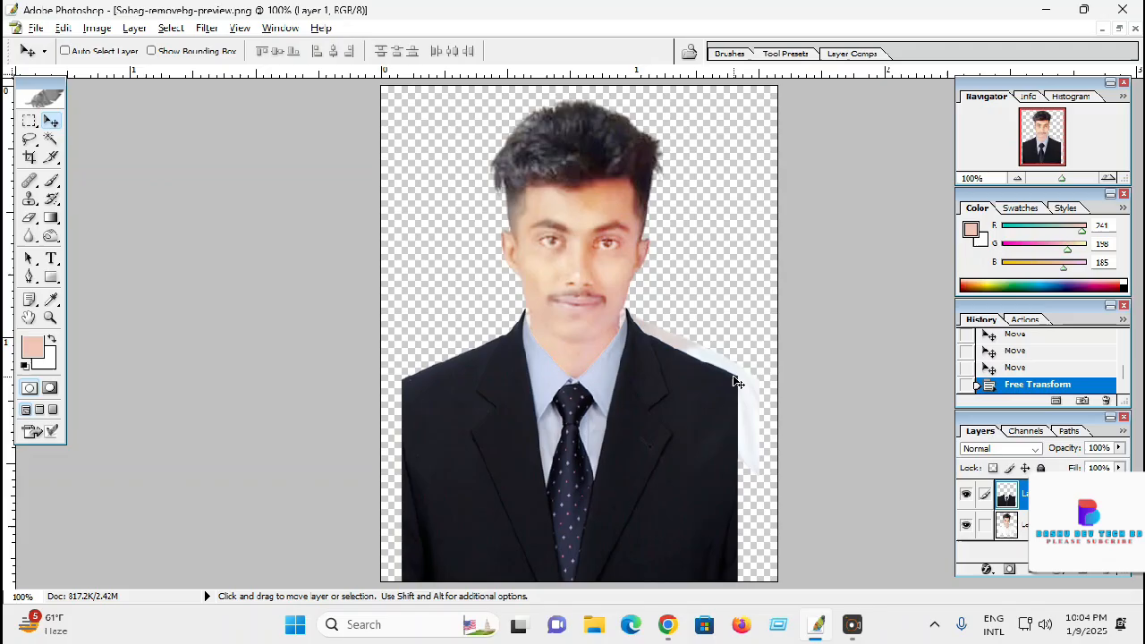
right_click(658, 394)
left_click(670, 401)
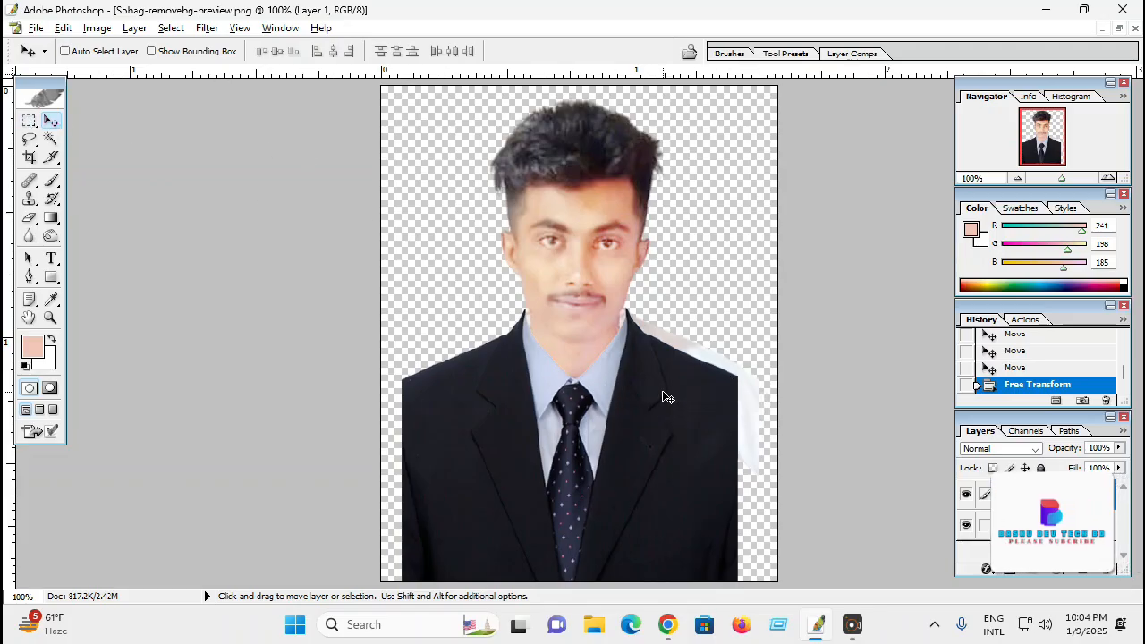
key("Right")
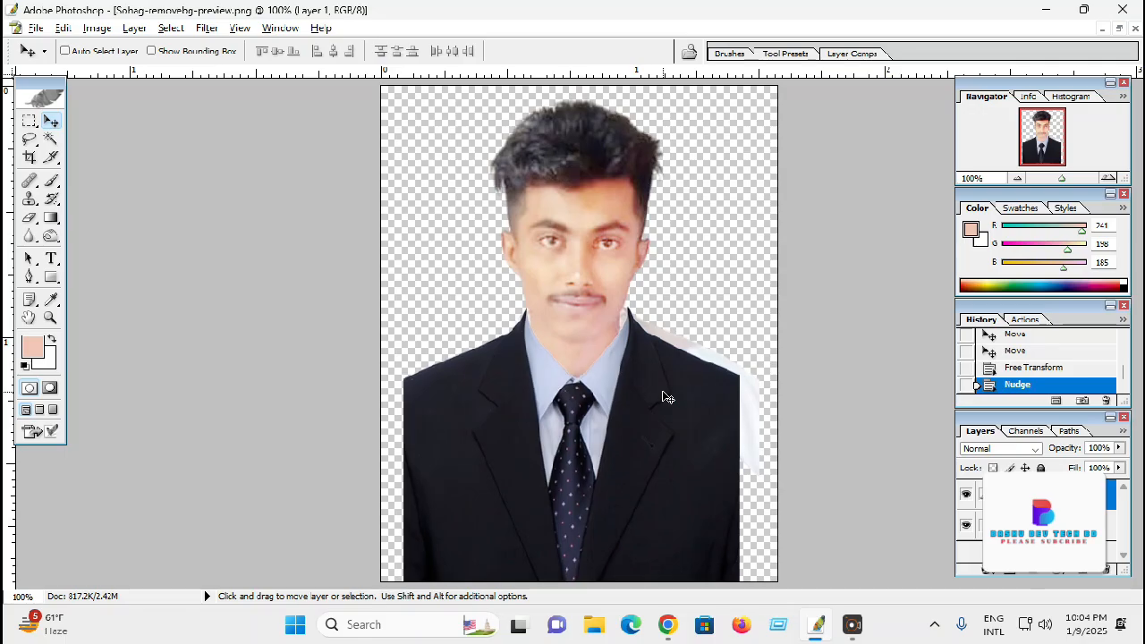
Narrow the suit layer evenly to about 96% width with Free Transform so the collar fits the neck more closely.
key("ctrl+t")
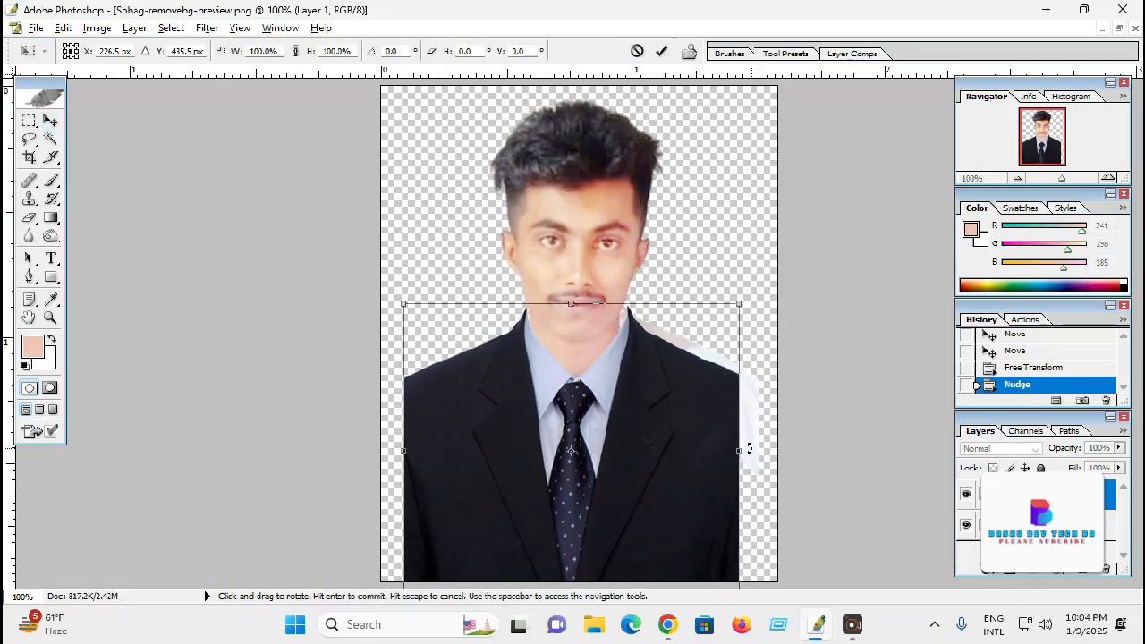
left_click_drag(742, 452, 731, 447)
key("Right")
key("Right")
key("Right")
key("Right")
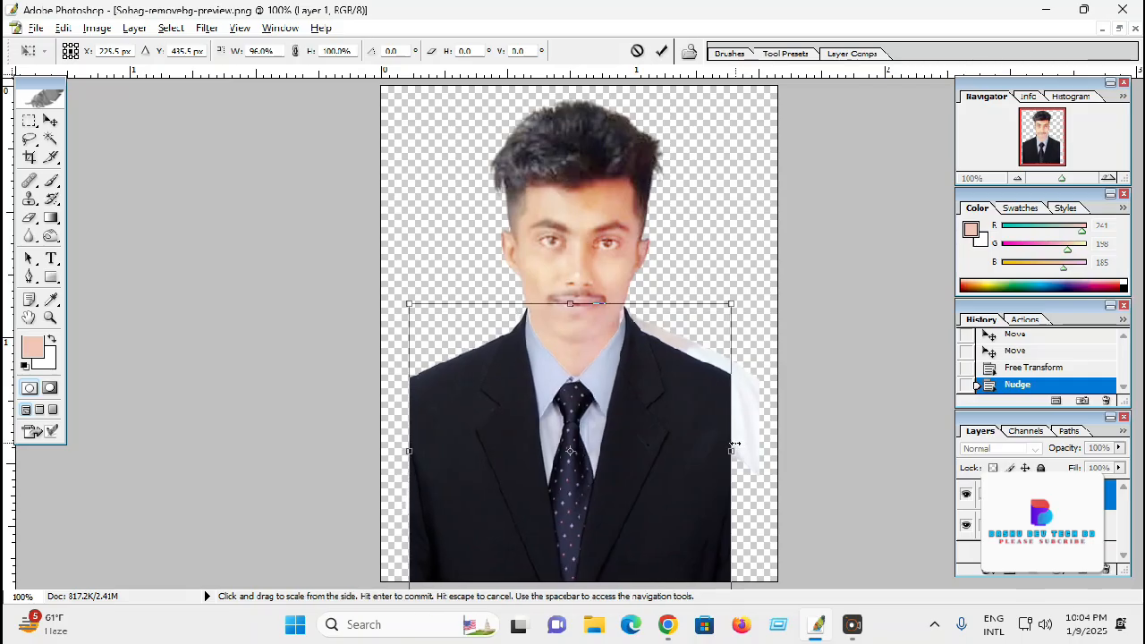
key("Return")
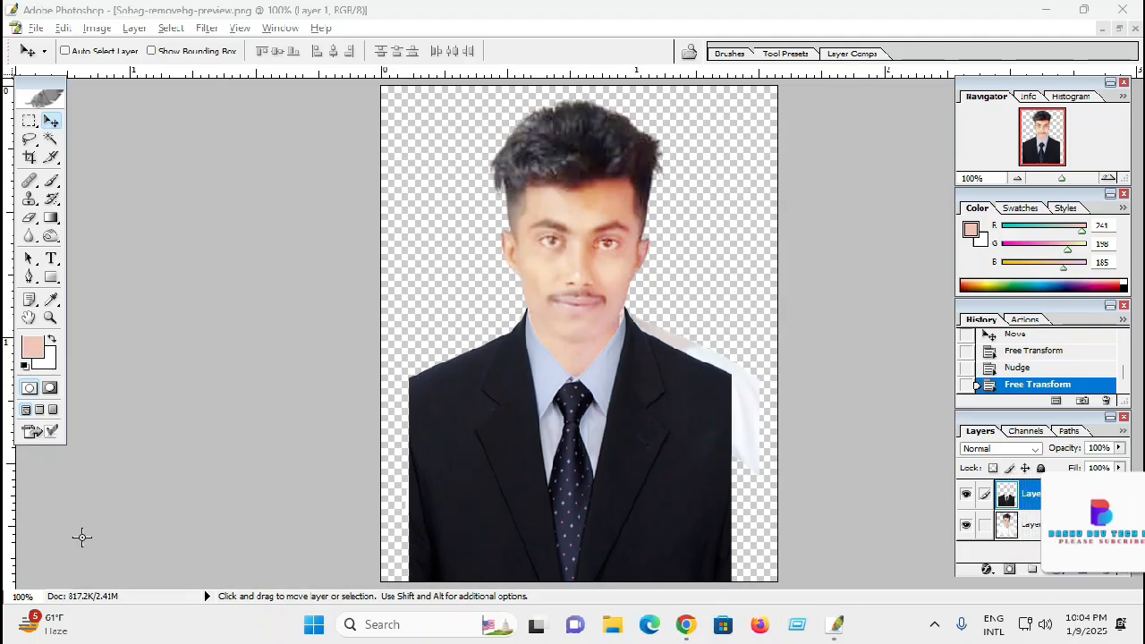
left_click_drag(995, 480, 1094, 537)
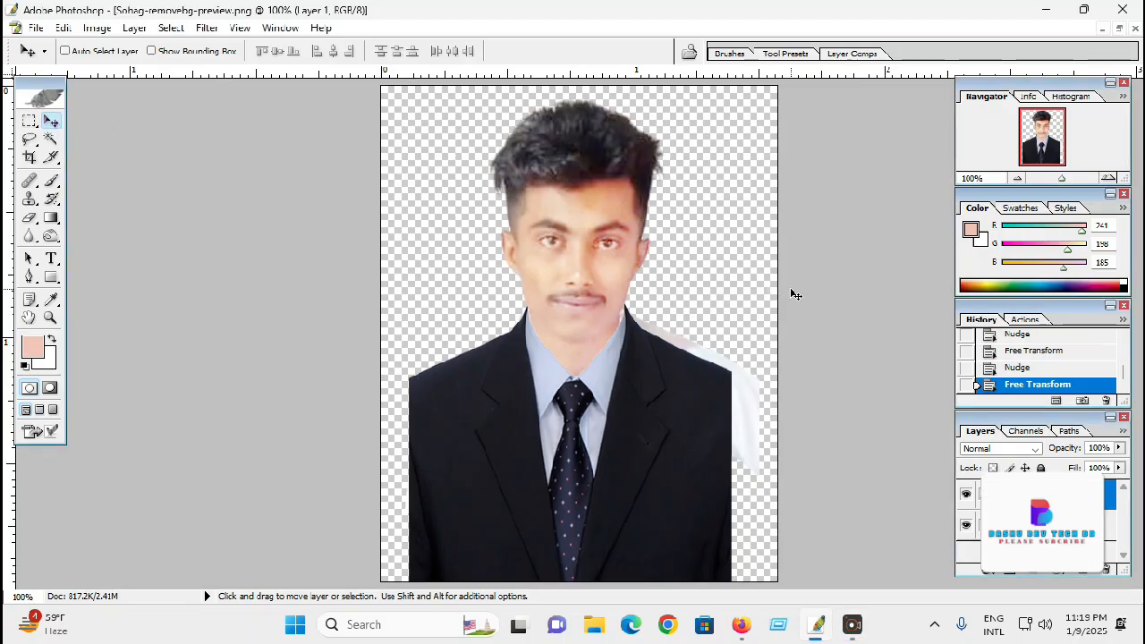
Crop the combined image to 40 x 50 mm at 300 pixels/inch, framing the head and upper suit between the jacket's side edges.
left_click(680, 320, "alt")
left_click(680, 319, "alt")
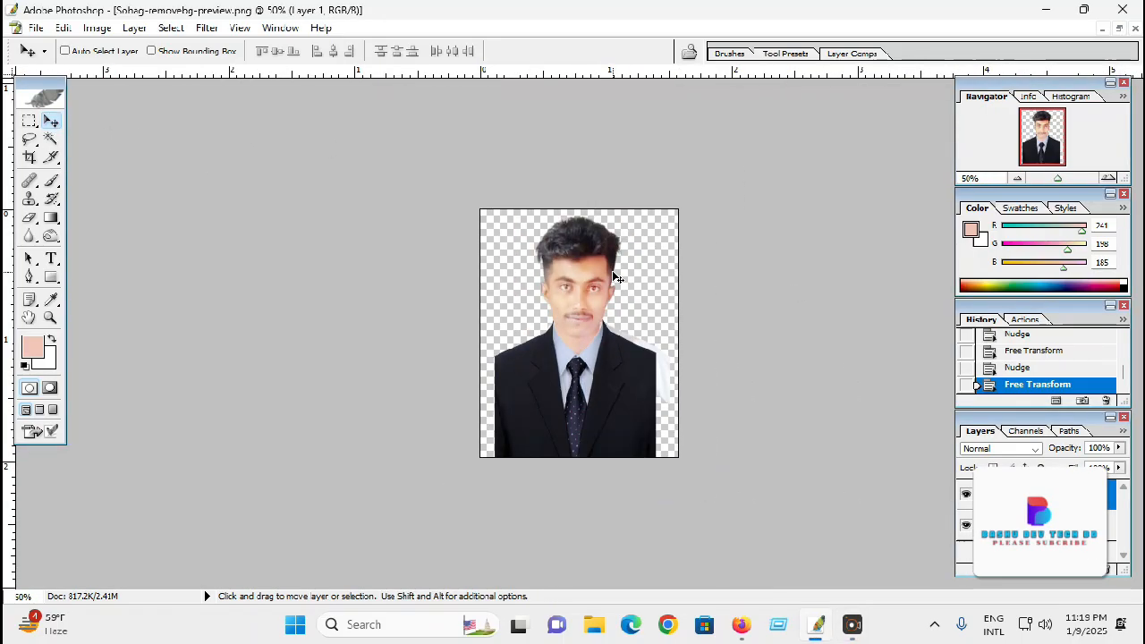
key("c")
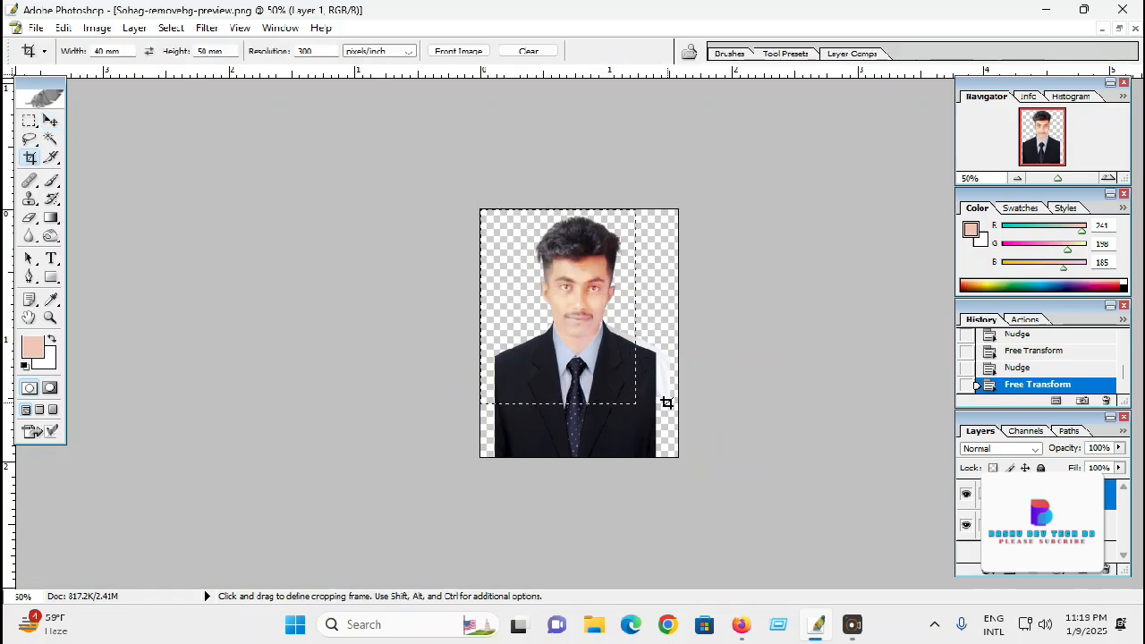
left_click_drag(667, 402, 664, 412)
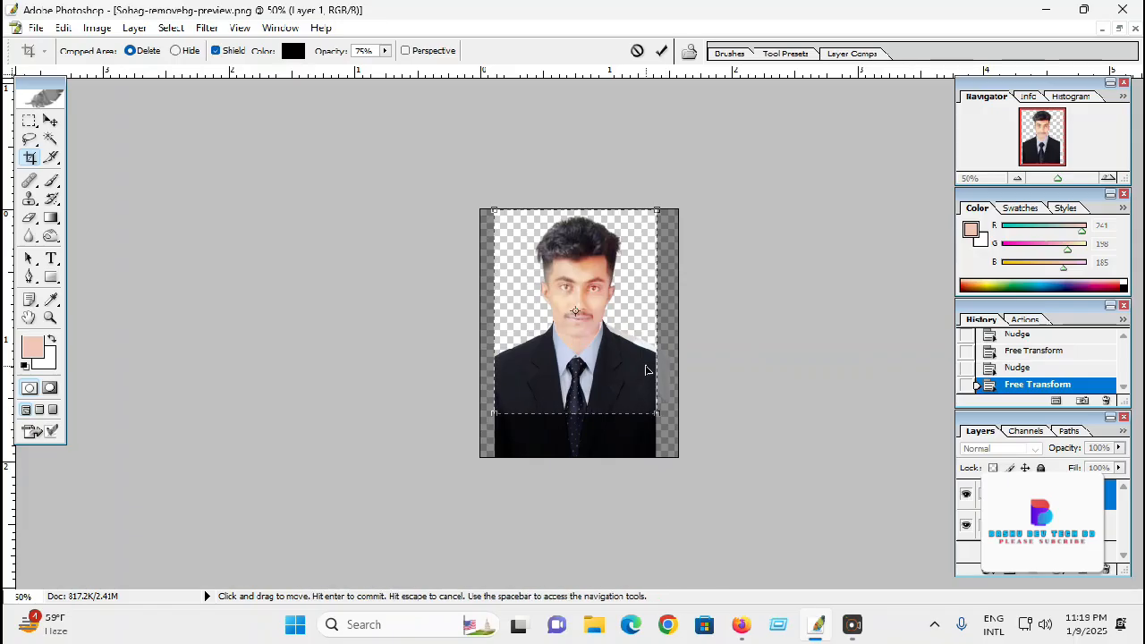
key("Return")
key("ctrl+0")
key("ctrl+plus")
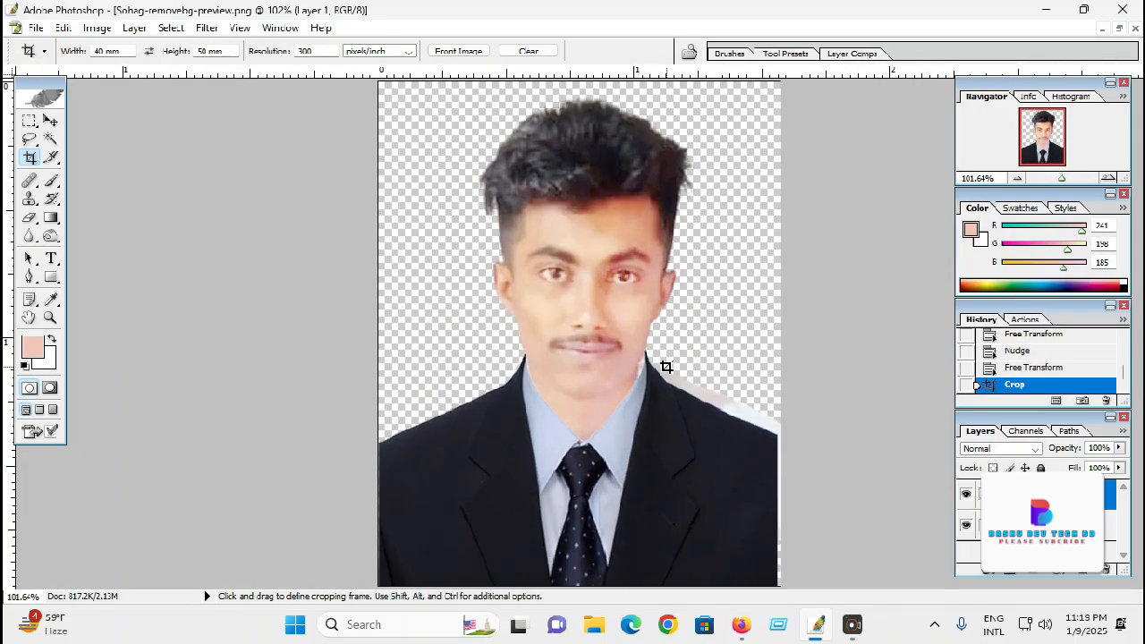
key("ctrl+space")
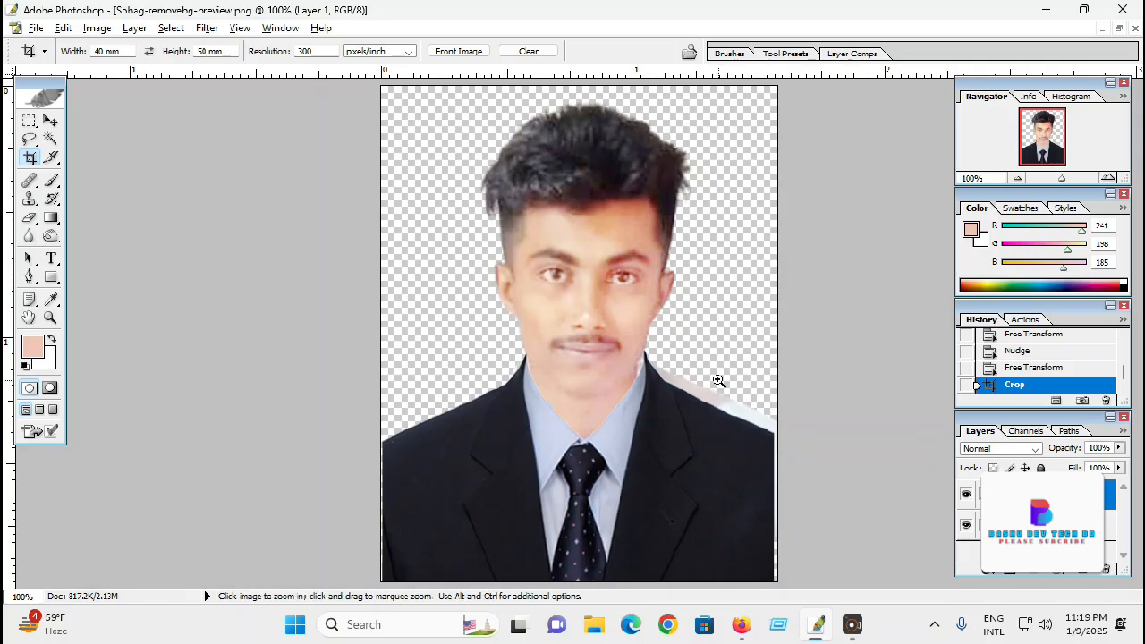
left_click(719, 380)
left_click(706, 378)
left_click_drag(678, 379, 654, 403)
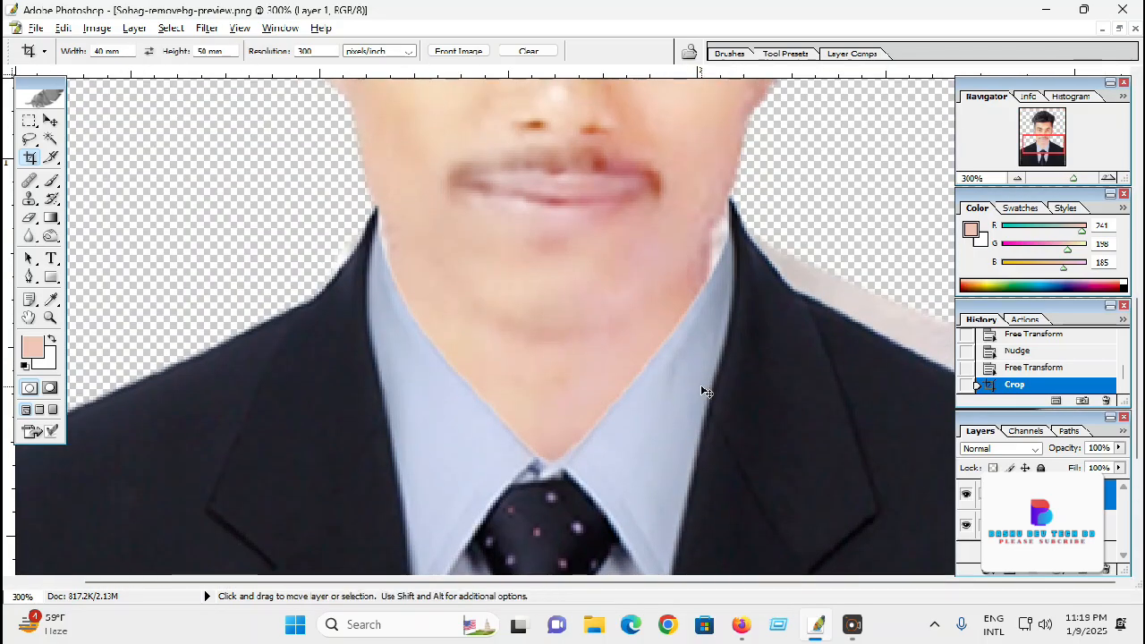
key("ctrl+t")
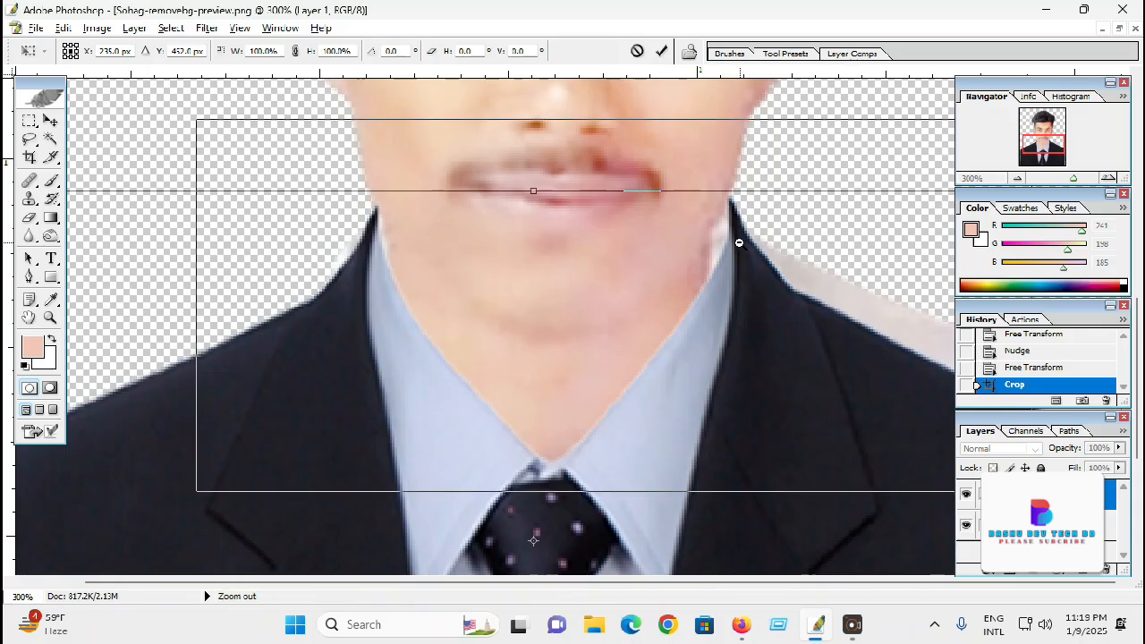
key("ctrl+alt+0")
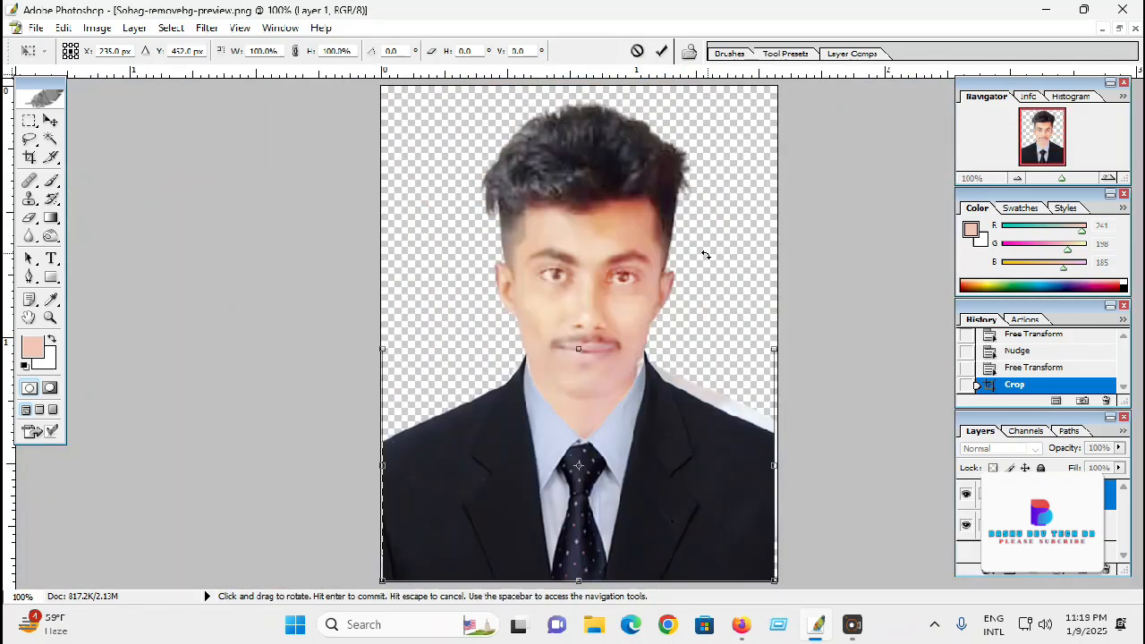
key("Return")
Smudge the tip of the jacket collar beside the right side of the neck with a 20 px Smudge brush.
left_click(713, 364, "ctrl")
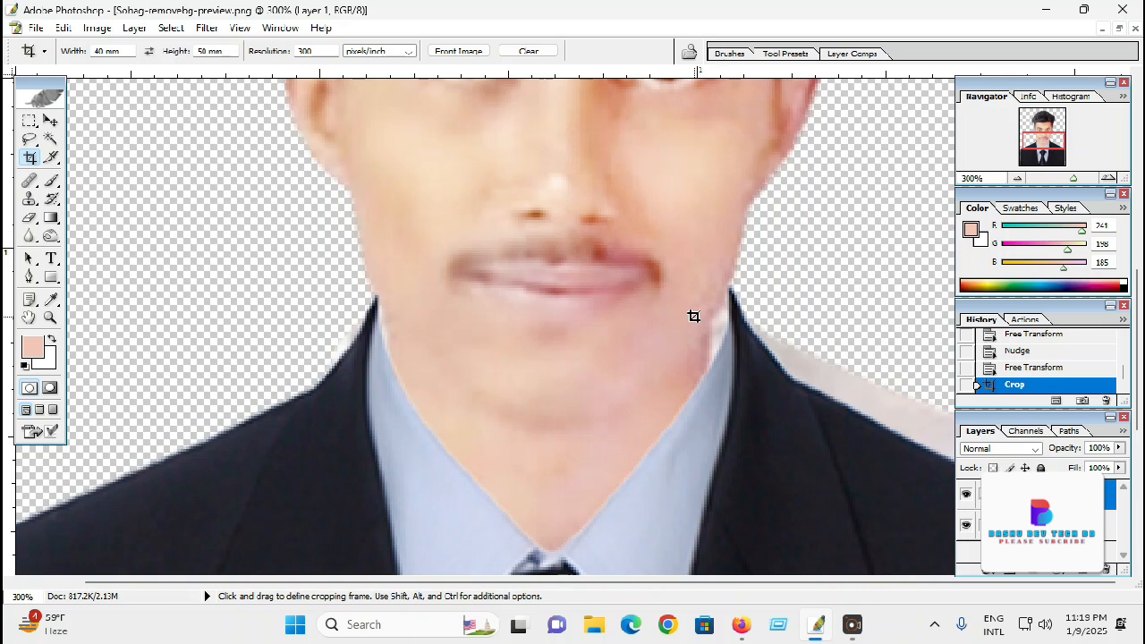
left_click(29, 236)
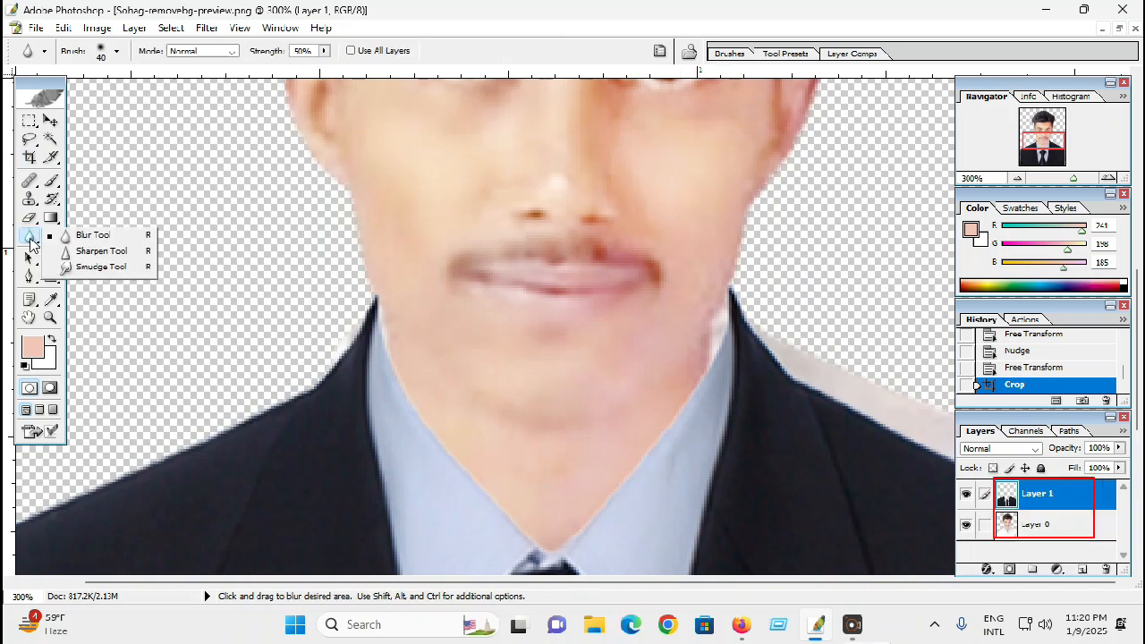
left_click(103, 267)
key("bracketleft")
key("bracketleft")
key("bracketleft")
key("bracketleft")
key("bracketleft")
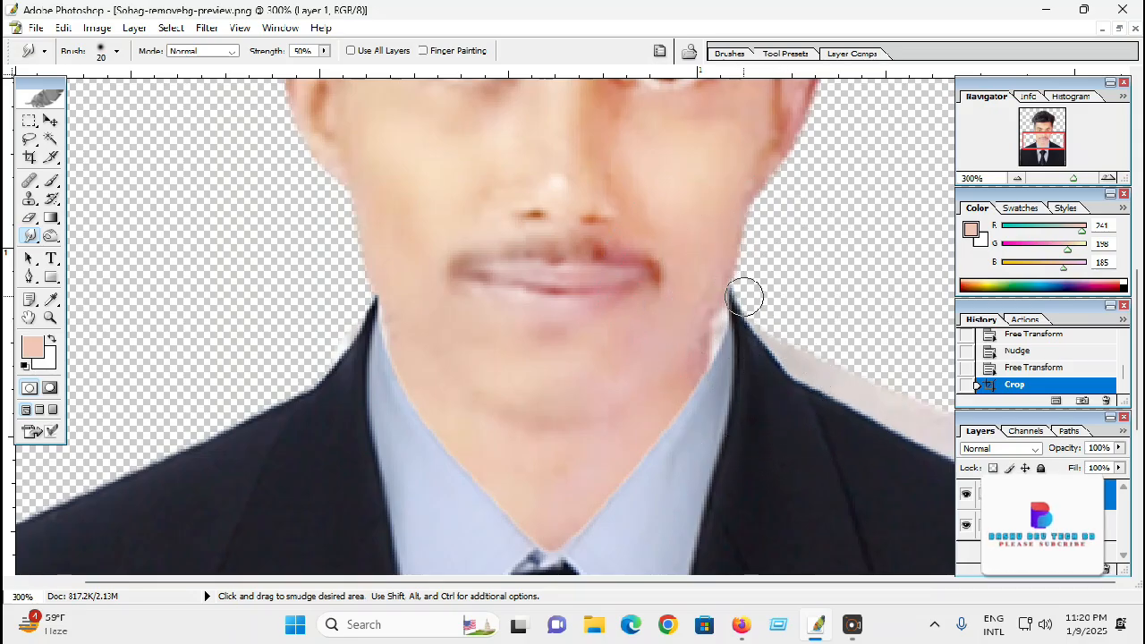
left_click_drag(743, 304, 756, 311)
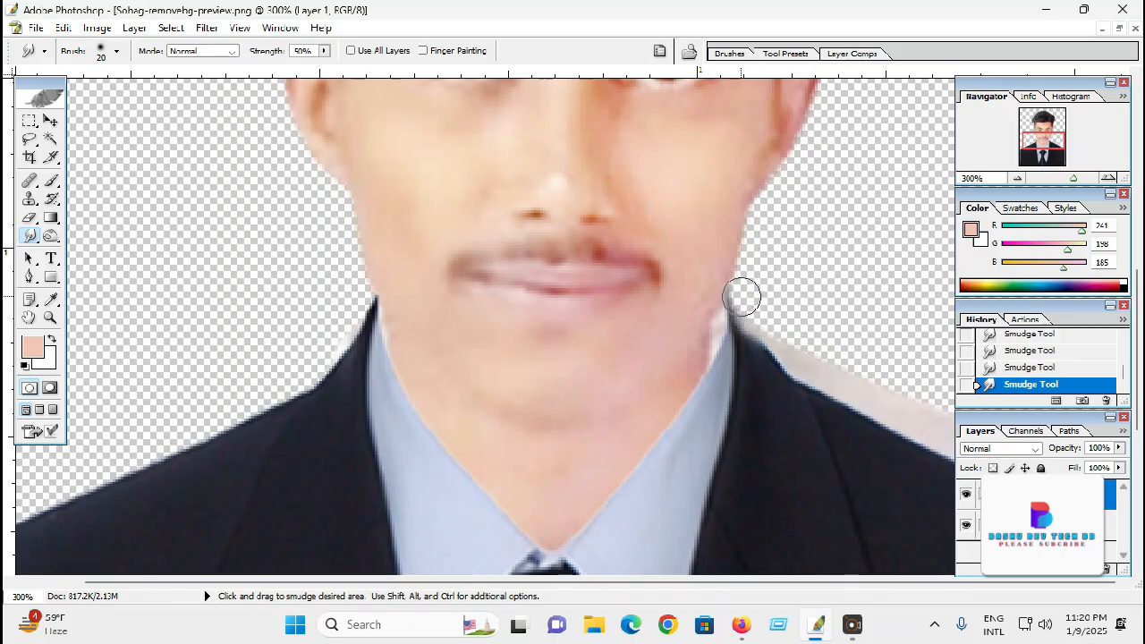
Check the smudged collar tip against the whole photo and undo the last three smudge strokes.
key("ctrl+minus")
key("ctrl+minus")
key("ctrl+minus")
key("ctrl+minus")
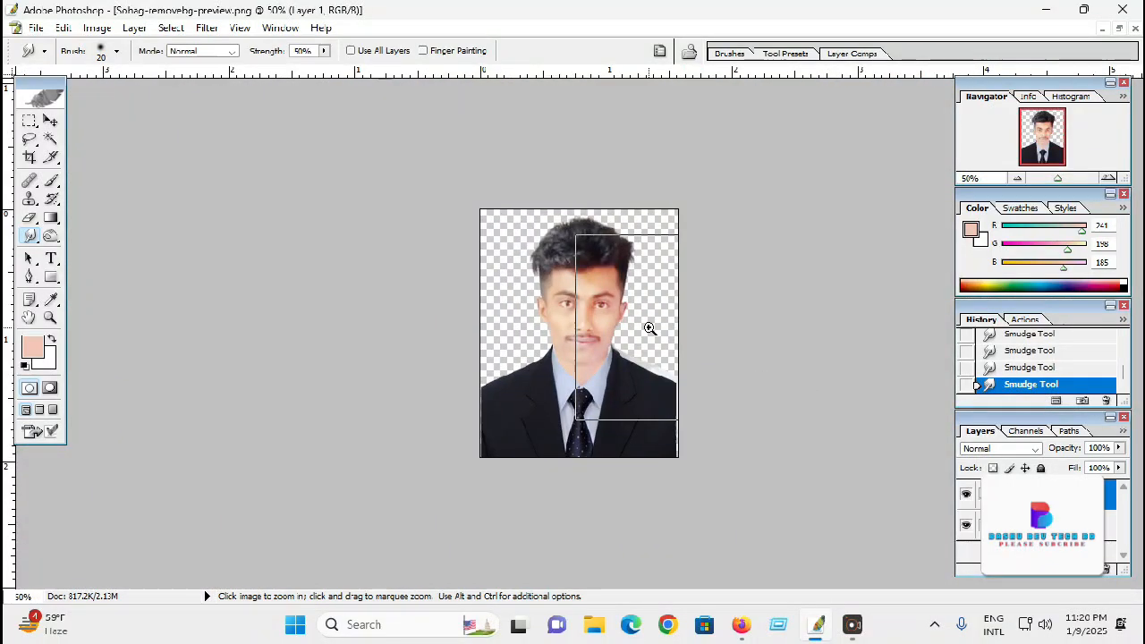
key("ctrl+plus")
key("ctrl+plus")
key("ctrl+plus")
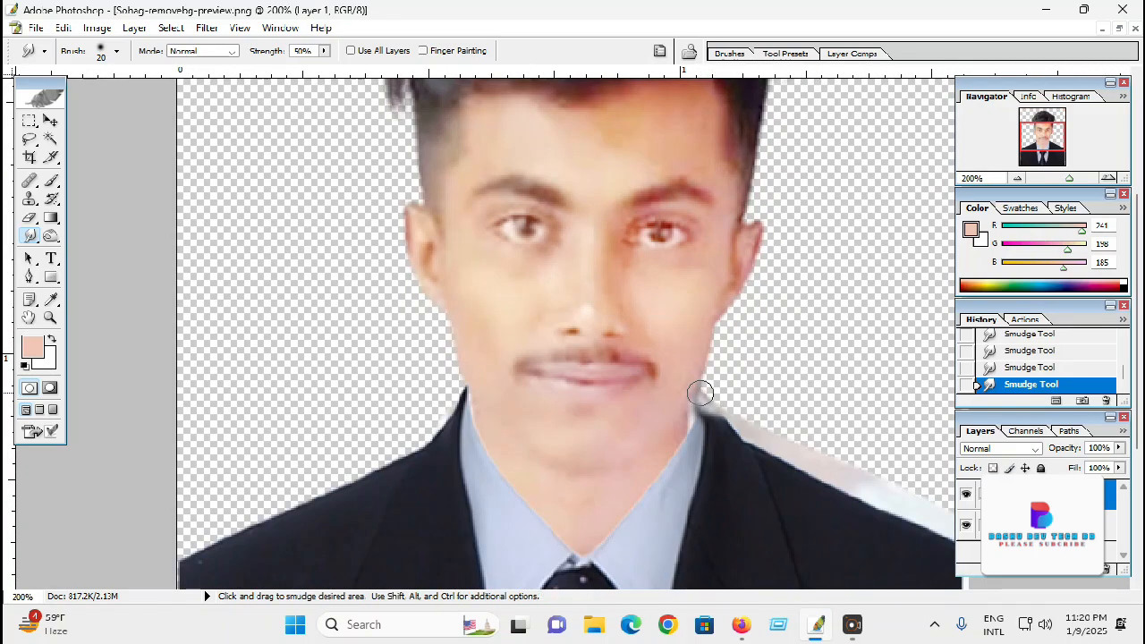
key("ctrl+alt+z")
key("ctrl+alt+z")
key("ctrl+alt+z")
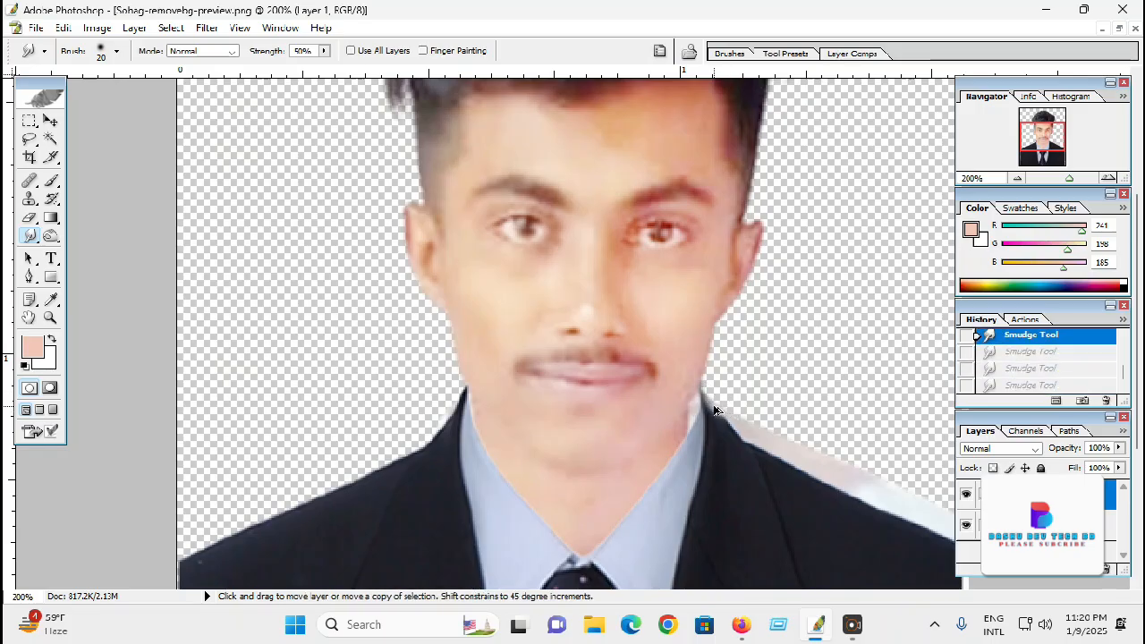
key("ctrl+minus")
key("ctrl+minus")
key("ctrl+minus")
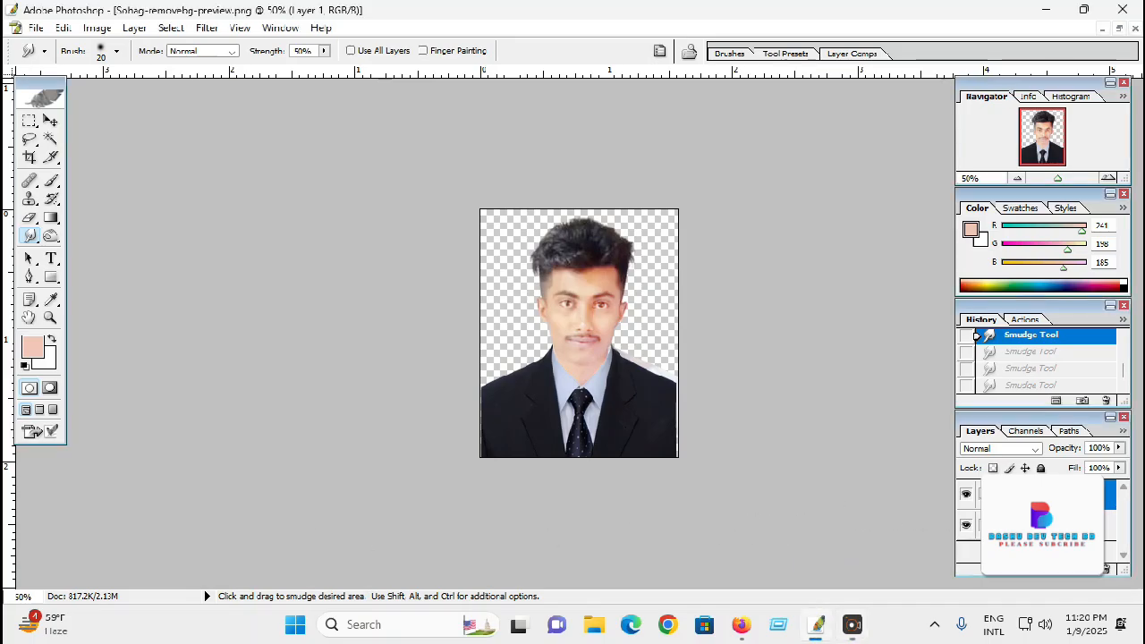
Erase the leftover white shirt above and beside the suit's right shoulder on Layer 0 with a 40 px Eraser.
left_click(665, 332, "ctrl")
left_click(665, 332, "ctrl")
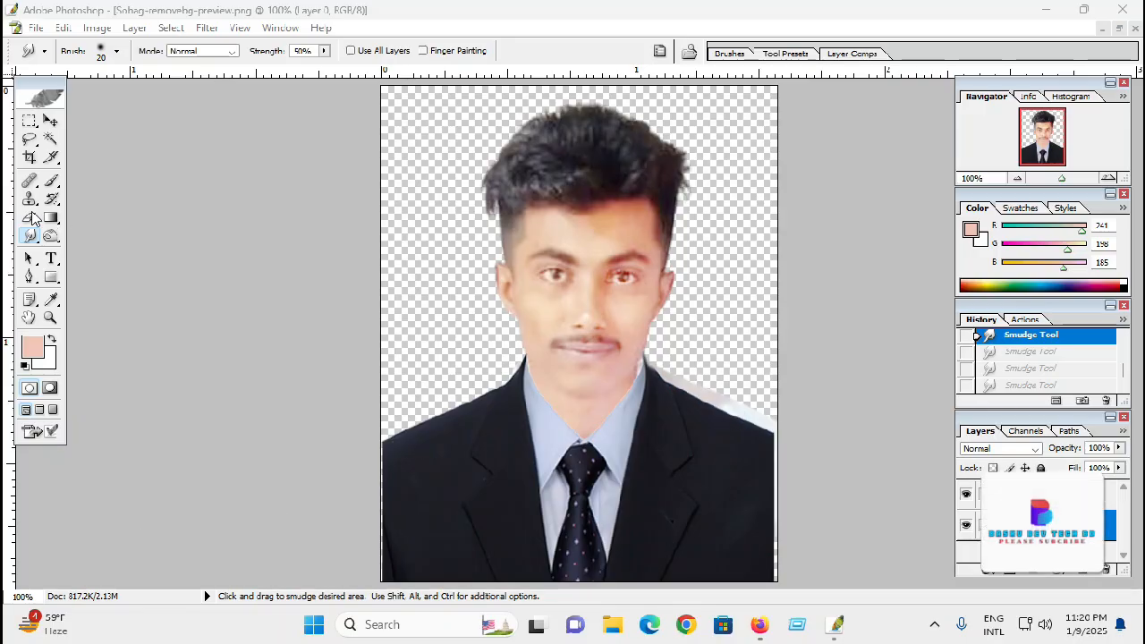
left_click_drag(32, 218, 120, 219)
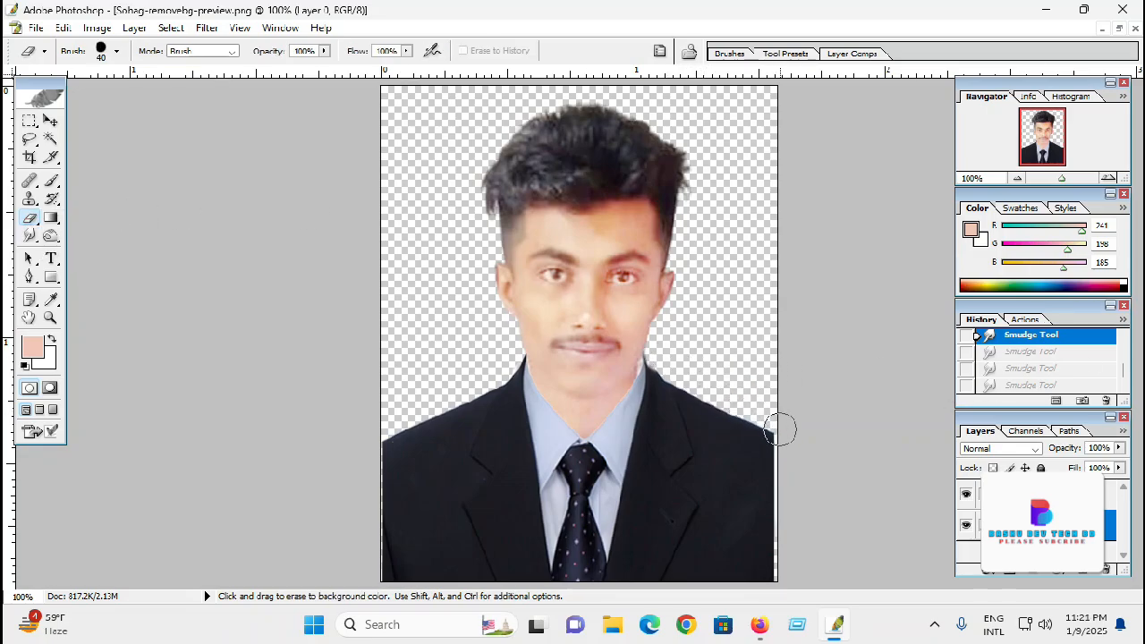
left_click_drag(779, 430, 762, 413)
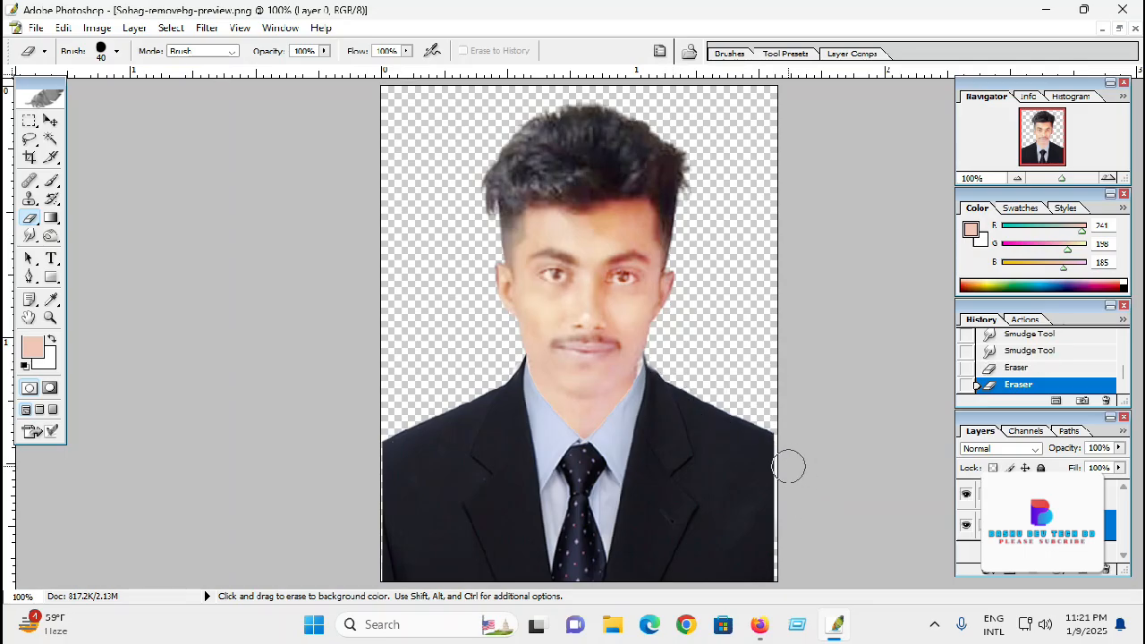
left_click(841, 401, "ctrl+alt")
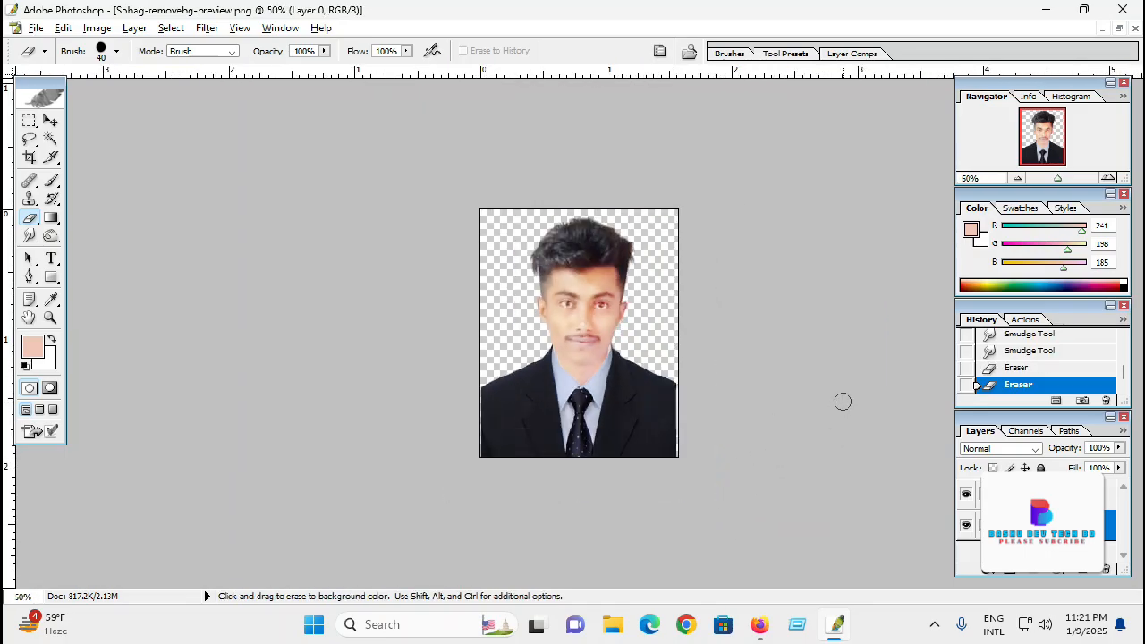
scroll(787, 393, "up", 2)
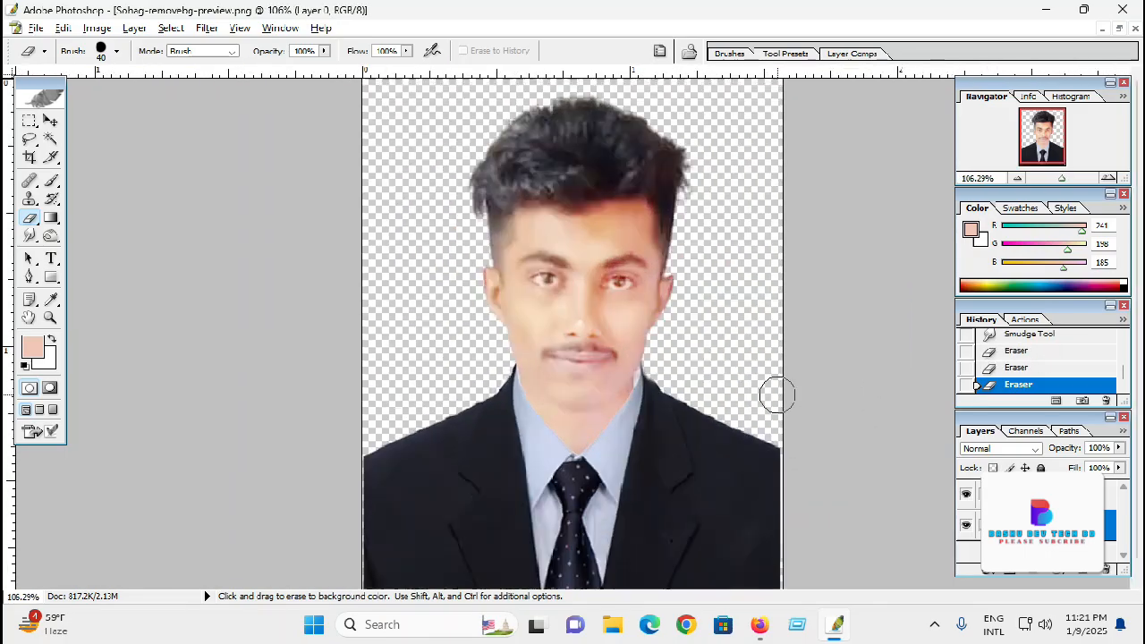
scroll(809, 384, "up", 1)
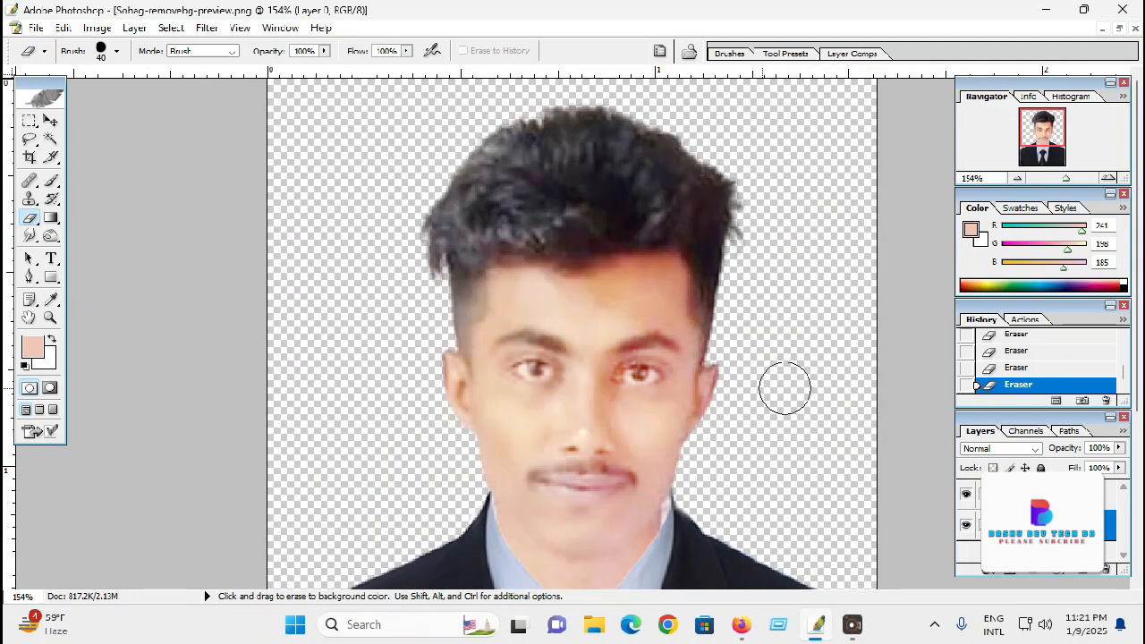
Soften the portrait layer's outer edges around the neck and face with the Blur tool at 40 px and 50% strength.
key("r")
left_click(29, 235)
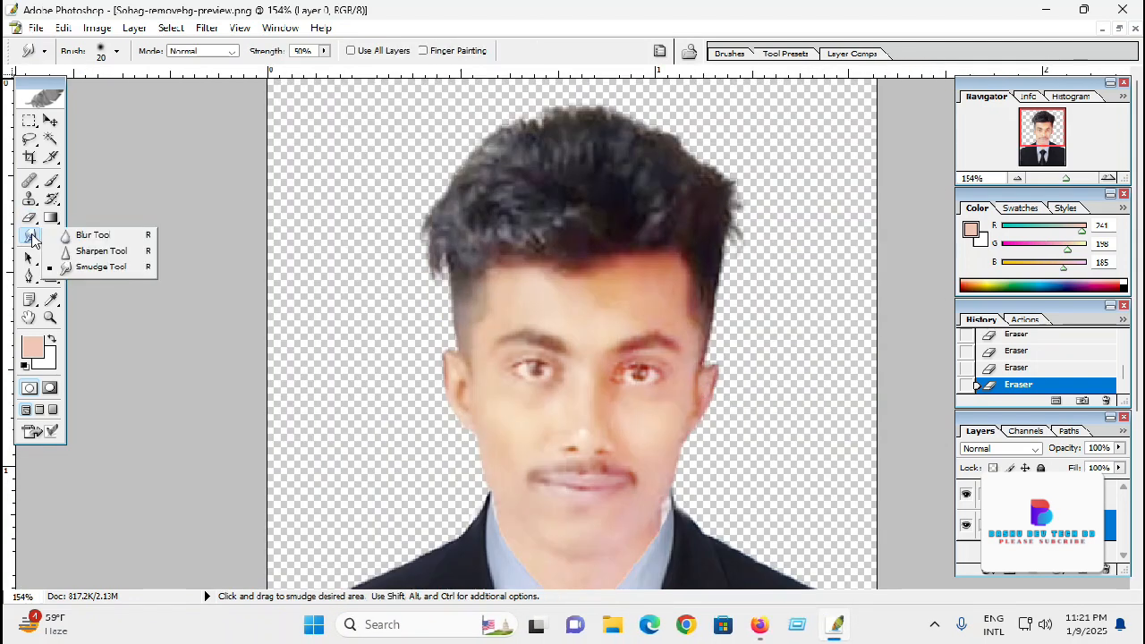
left_click(116, 235)
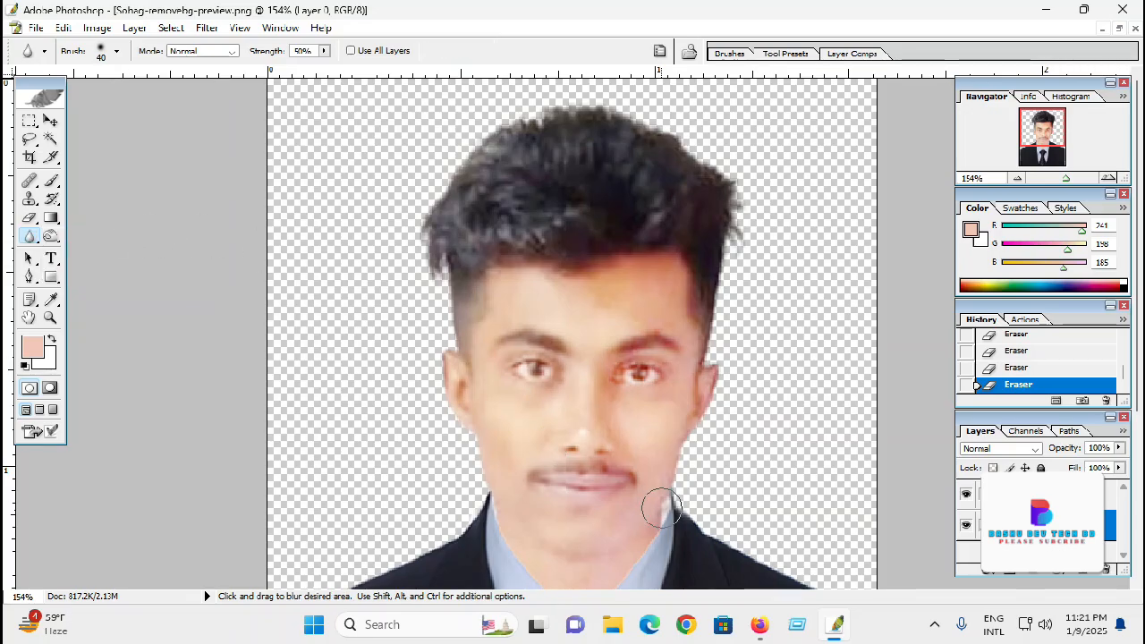
scroll(739, 503, "down", 3)
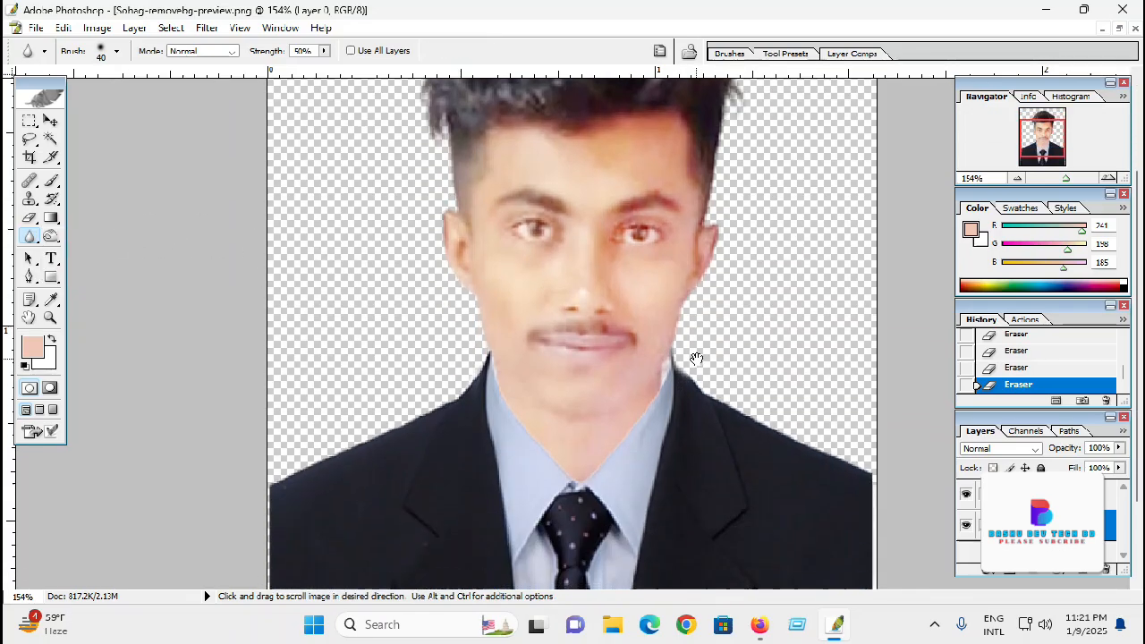
mouse_move(723, 398)
left_mouse_down()
mouse_move(851, 465)
mouse_move(692, 409)
left_mouse_up()
mouse_move(498, 355)
left_mouse_down()
mouse_move(479, 385)
mouse_move(431, 418)
mouse_move(323, 444)
mouse_move(279, 475)
mouse_move(474, 353)
mouse_move(450, 393)
mouse_move(300, 467)
mouse_move(272, 496)
mouse_move(261, 542)
left_mouse_up()
left_click_drag(435, 358, 470, 340)
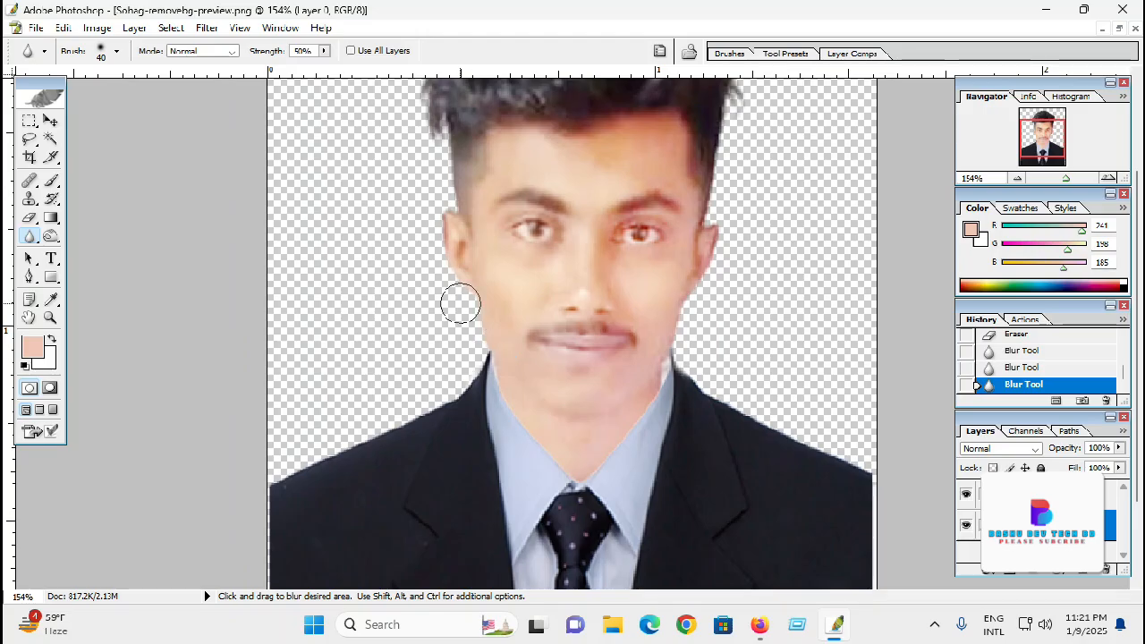
scroll(451, 195, "up", 5)
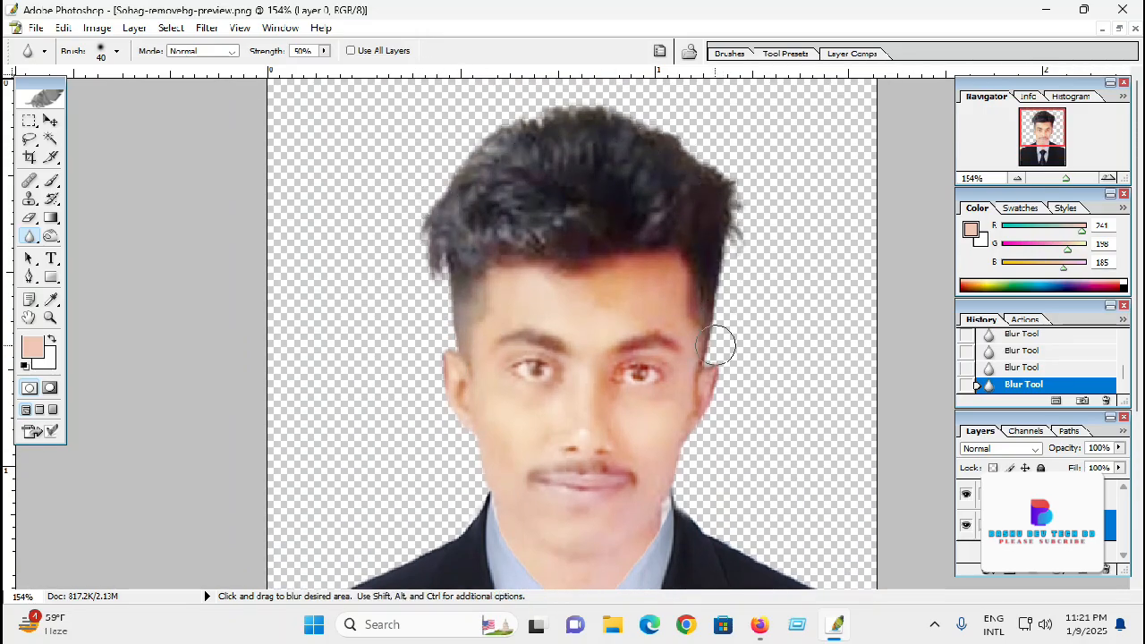
key("ctrl+minus")
key("ctrl+minus")
key("ctrl+minus")
key("ctrl+minus")
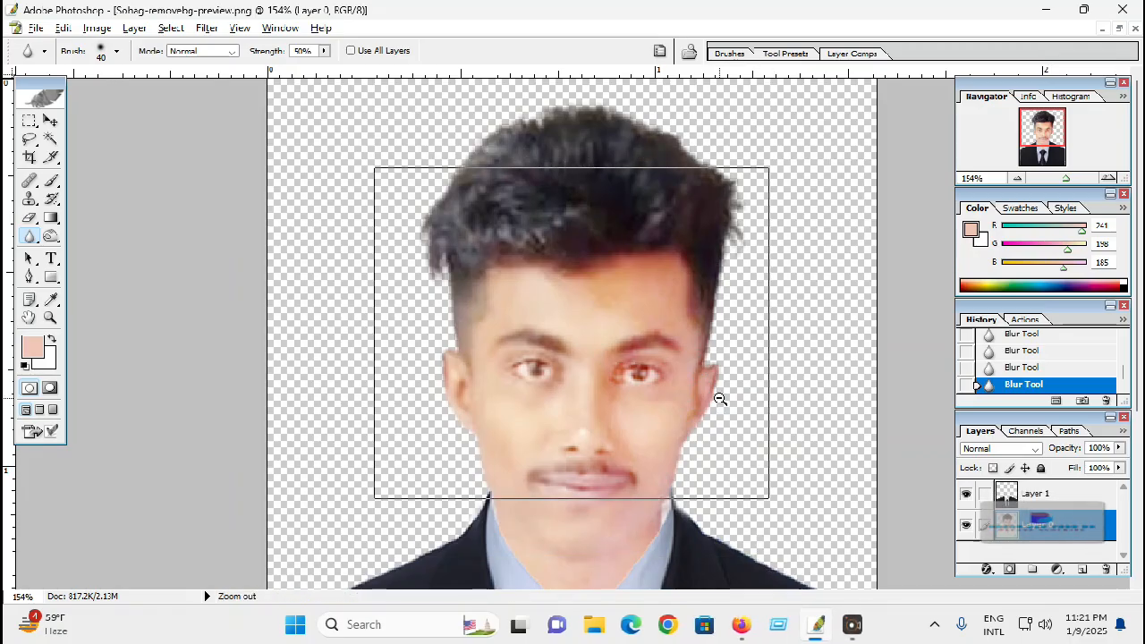
key("ctrl+plus")
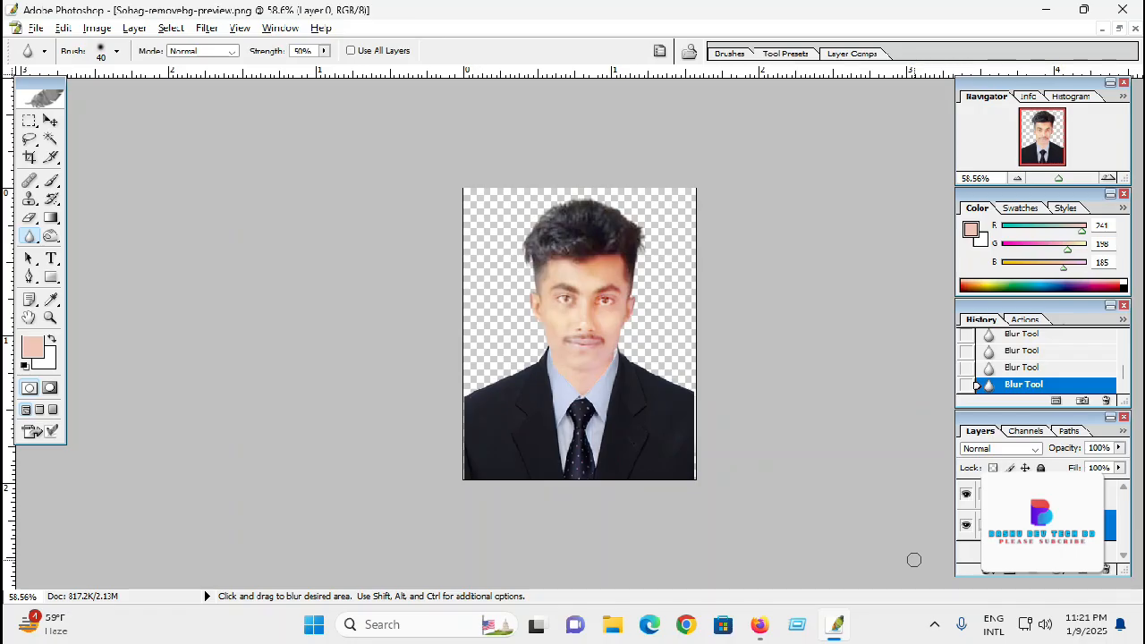
key("ctrl+plus")
key("ctrl+plus")
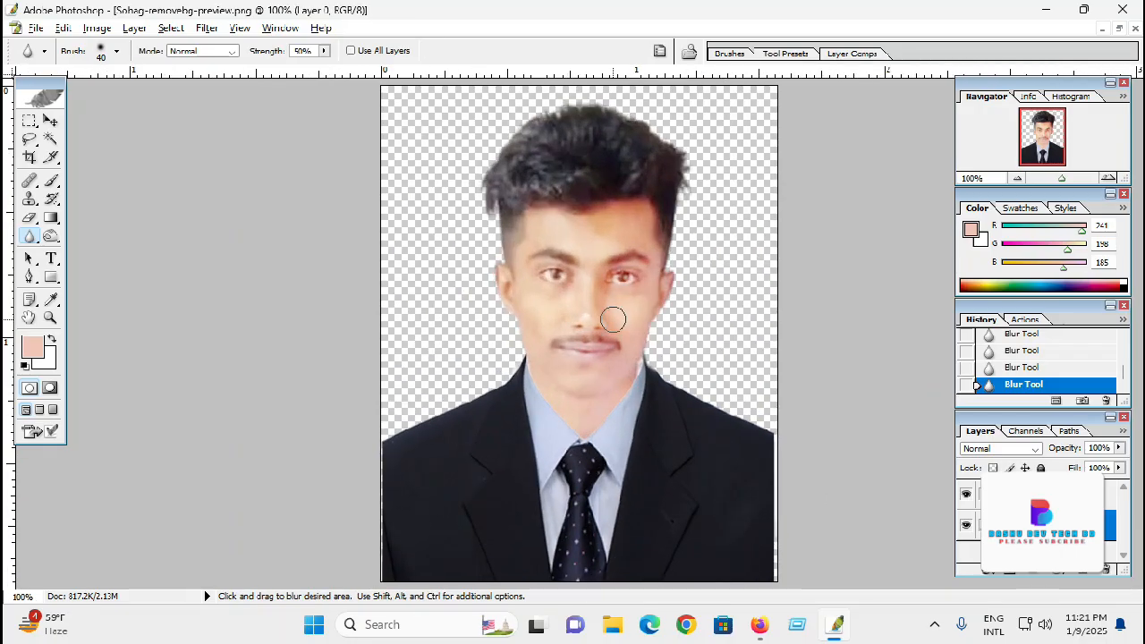
key("w")
left_click(526, 171)
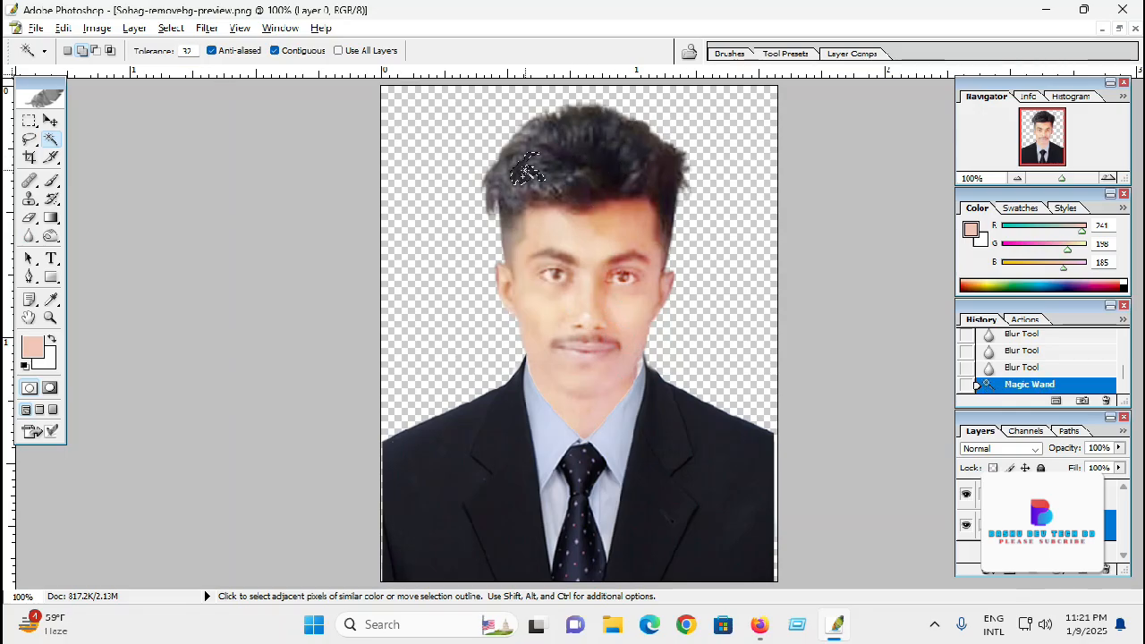
key("alt+bracketright")
left_click(526, 171)
left_click(752, 268)
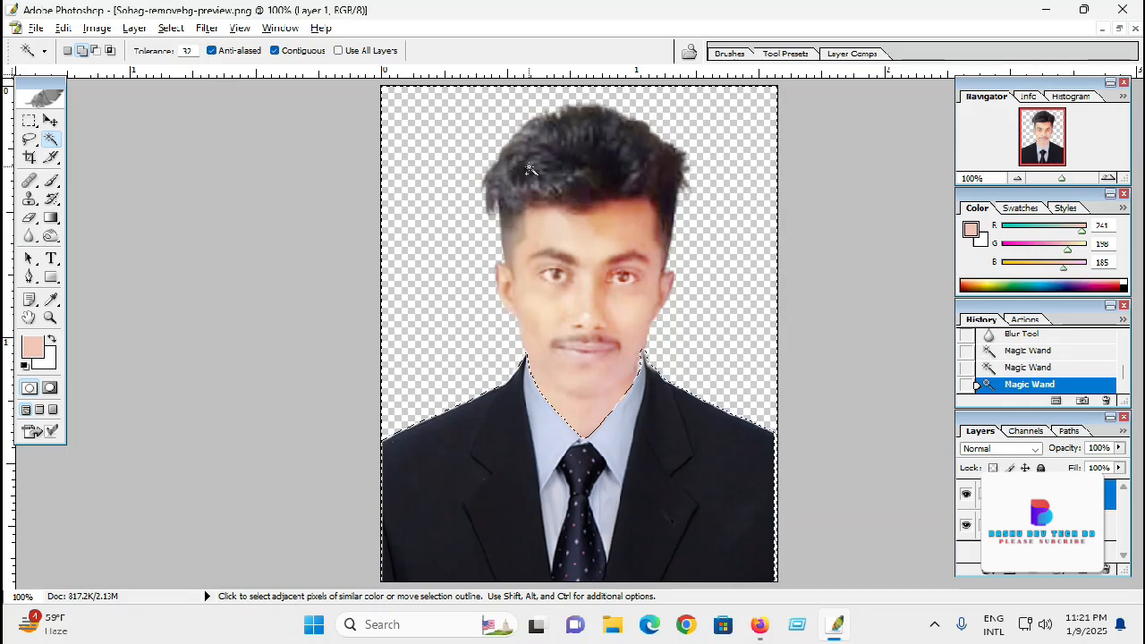
key("ctrl+d")
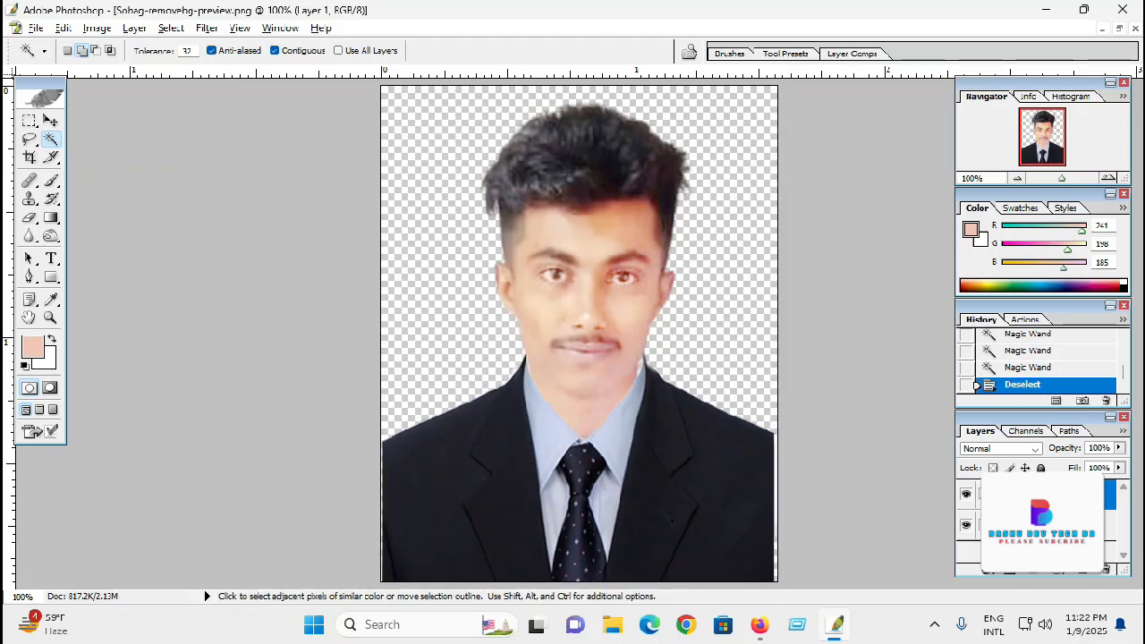
Select the hair on Layer 0 with the Magic Wand at tolerance 32 and feather the selection by 11 pixels.
key("alt+bracketleft")
left_click(521, 159)
left_click(537, 154)
left_click(555, 150)
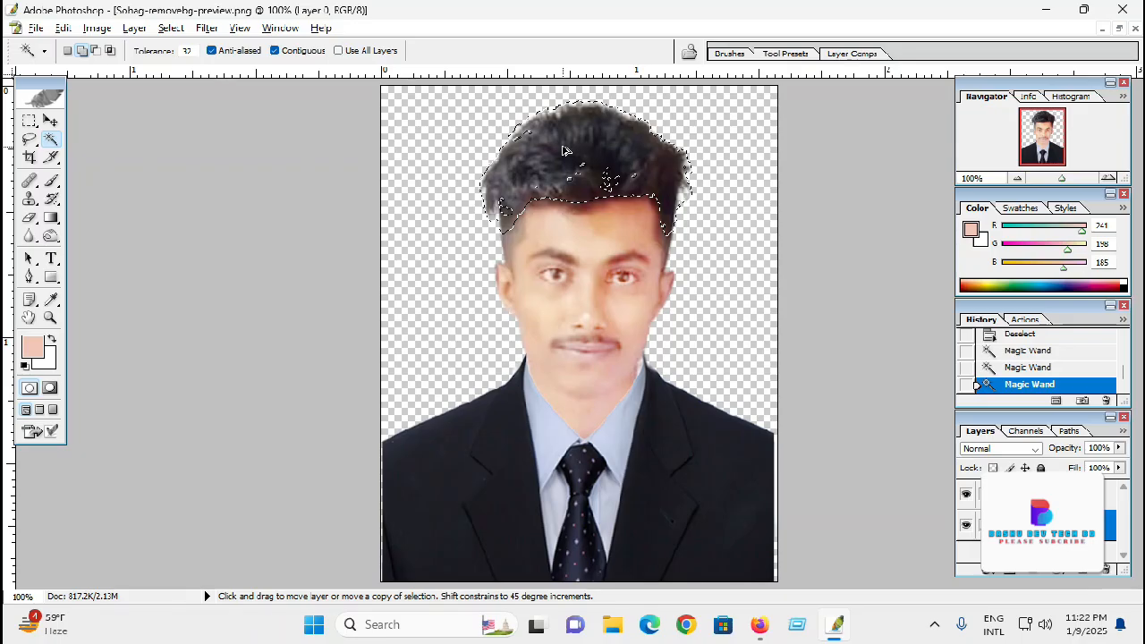
key("ctrl+alt+d")
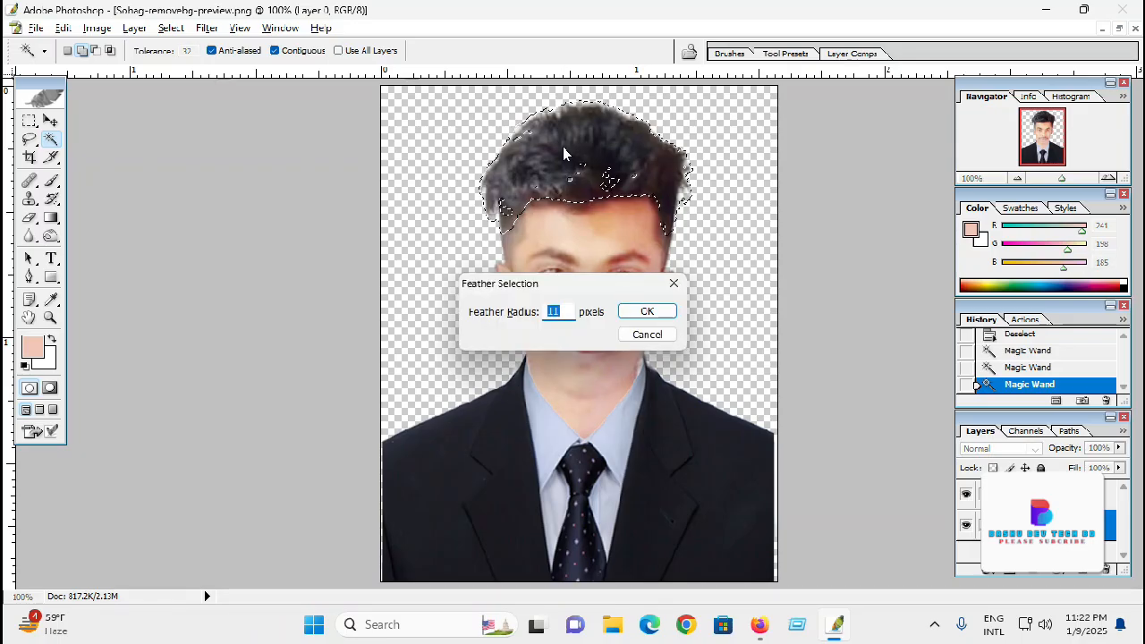
key("Return")
Darken the selected hair with an RGB Curves point at input 143, output 113, and deselect it.
key("ctrl+m")
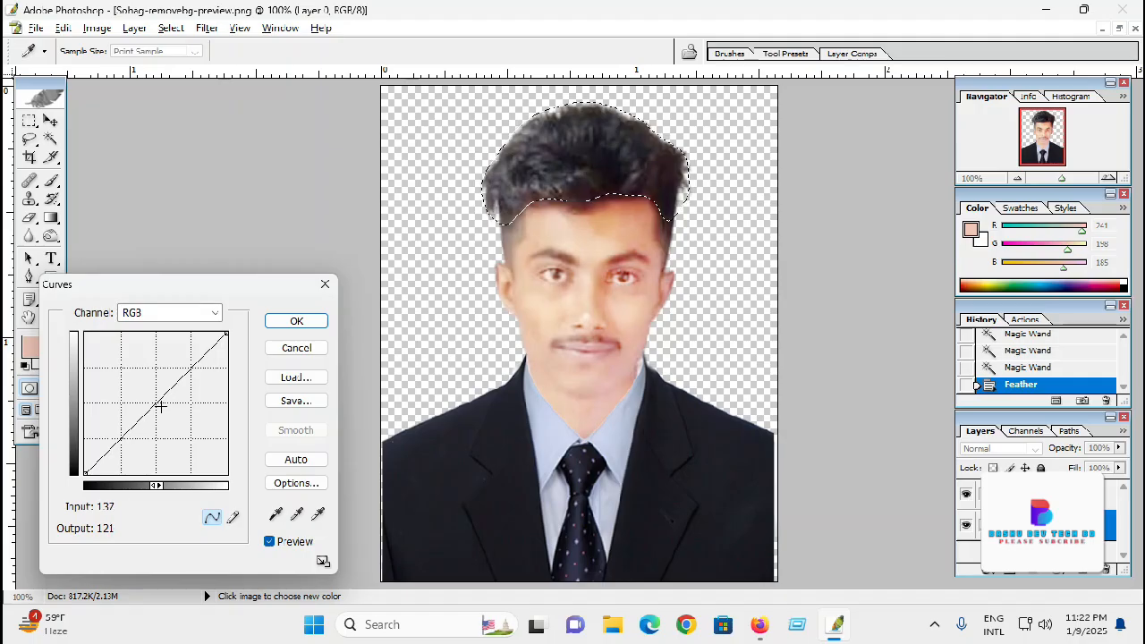
left_click_drag(166, 401, 164, 411)
left_click(296, 320)
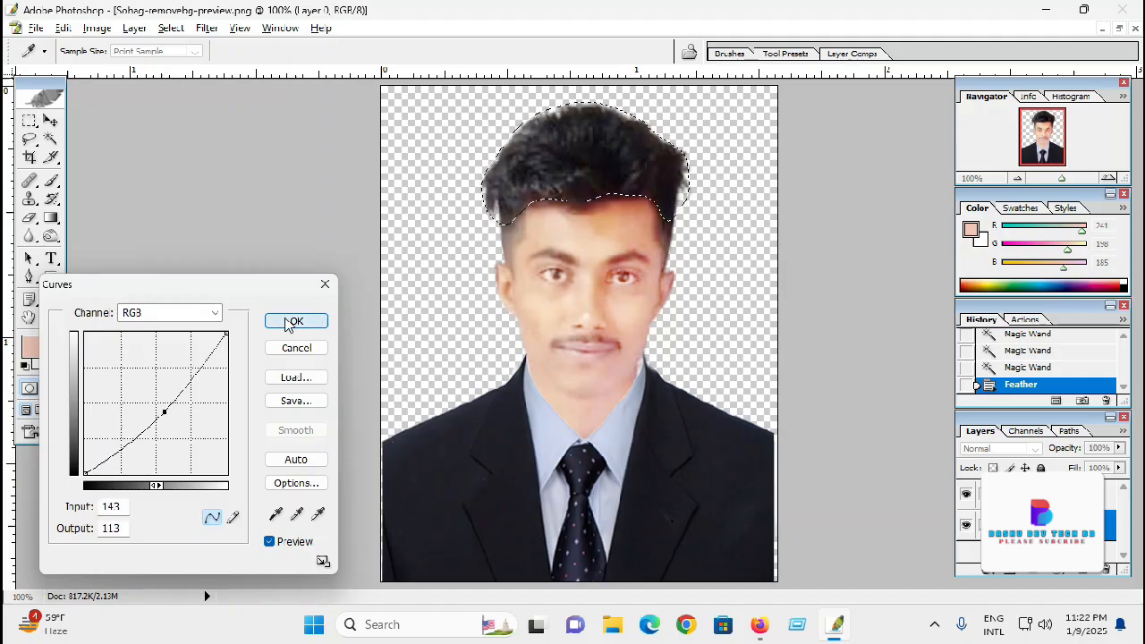
key("ctrl+d")
key("ctrl+minus")
key("ctrl+minus")
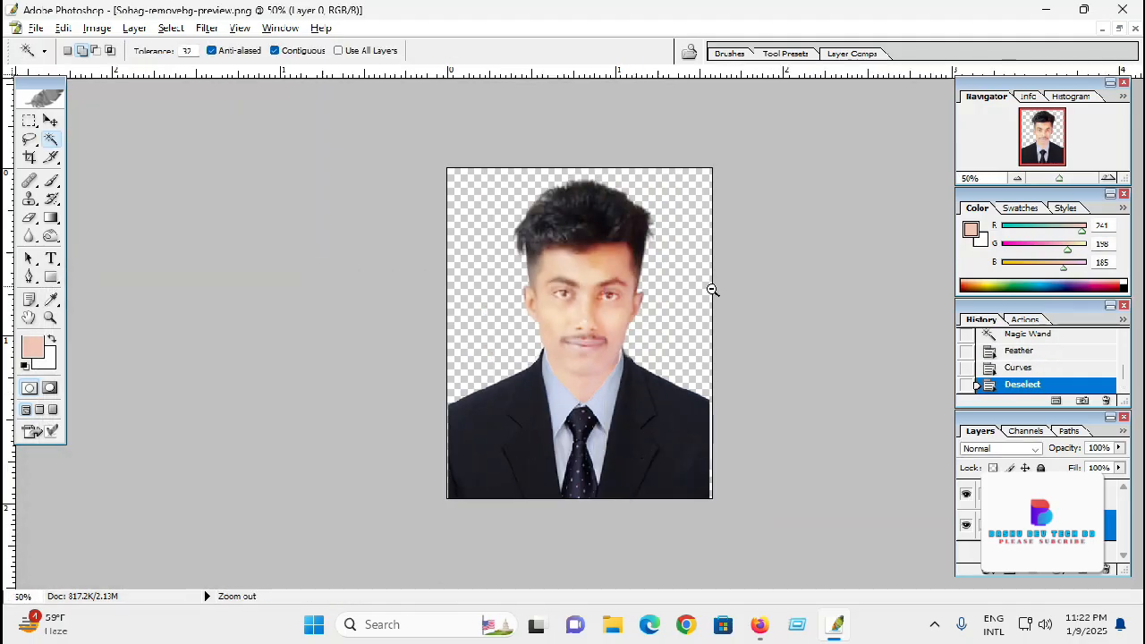
Smooth the stray hair along both sides of the head with a 20 px Smudge brush at 50% strength.
left_click(658, 220, "ctrl")
left_click(656, 219, "ctrl")
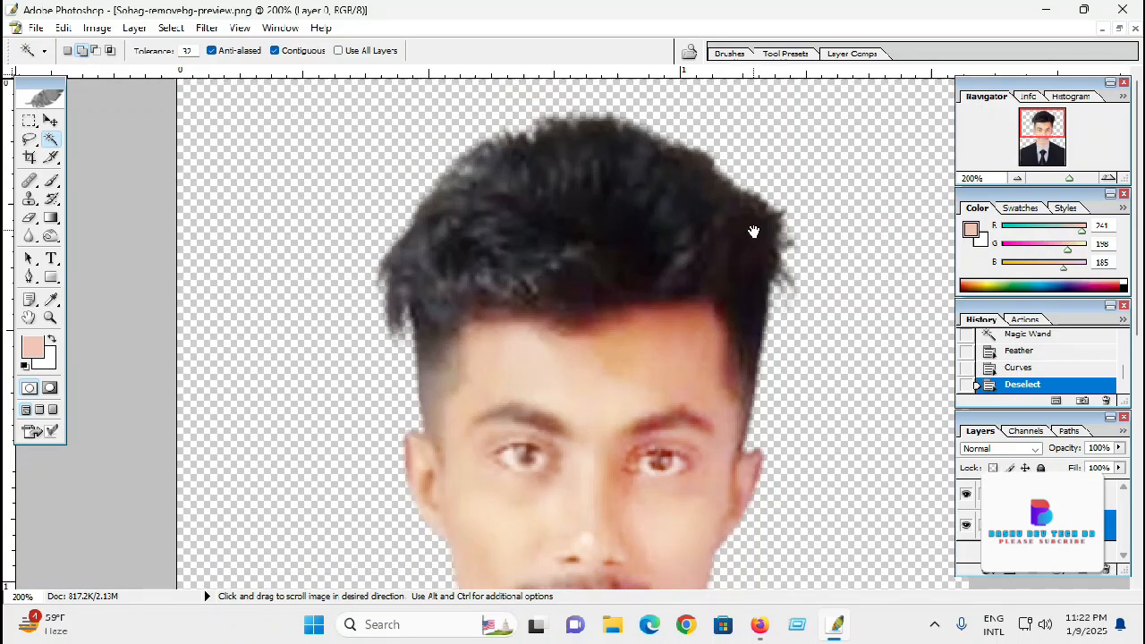
left_click(25, 237)
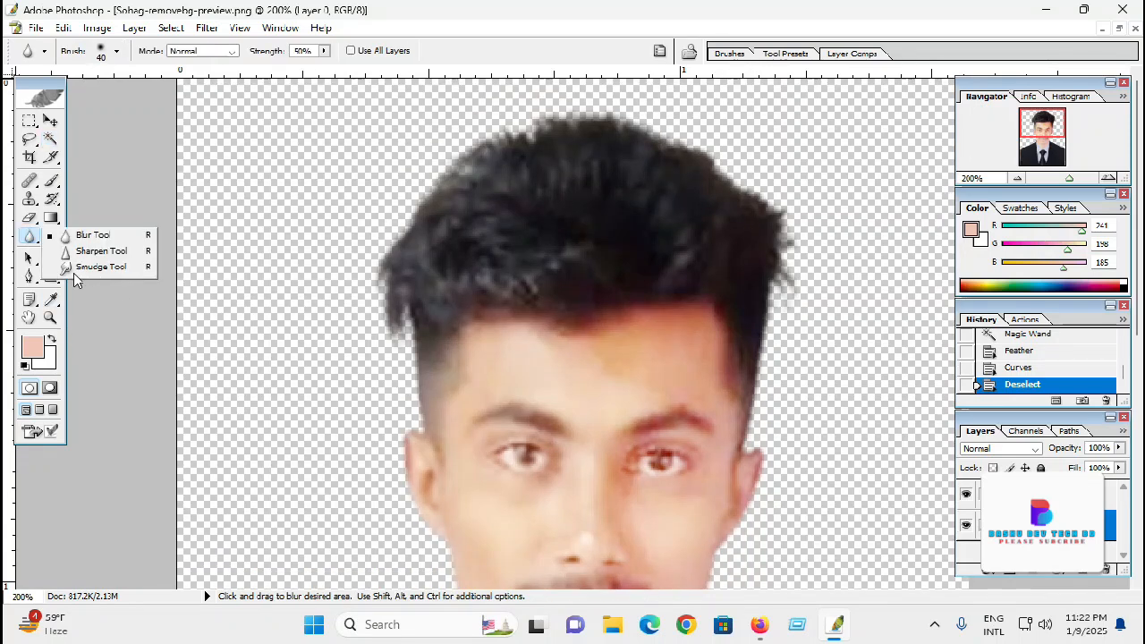
left_click(99, 267)
left_click_drag(391, 293, 395, 332)
left_click_drag(388, 285, 392, 265)
left_click_drag(402, 223, 417, 211)
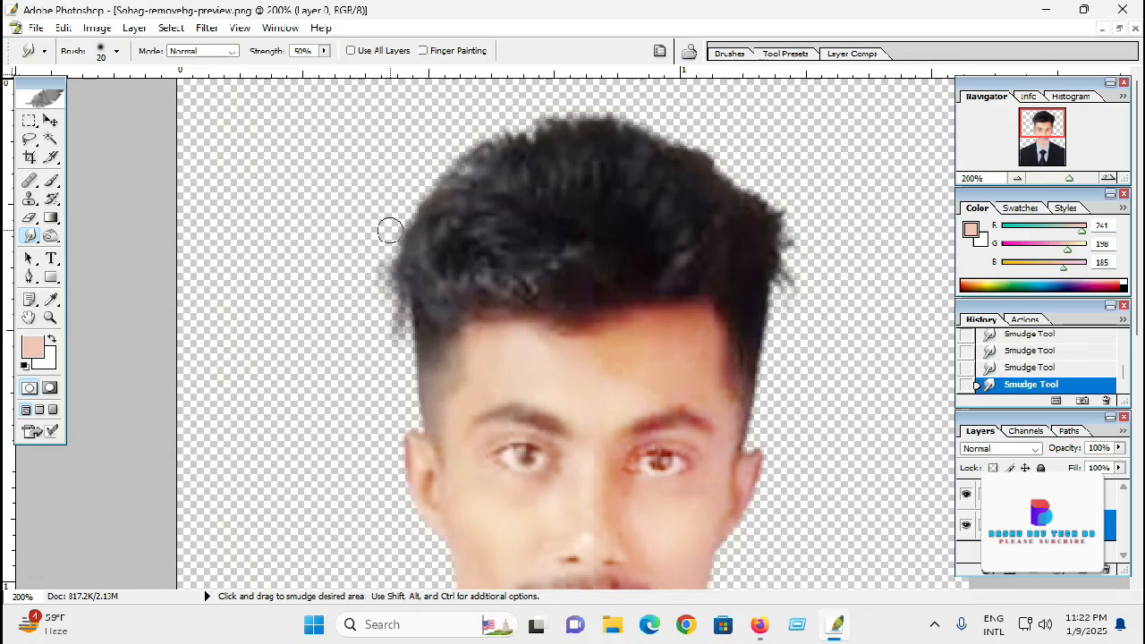
left_click_drag(388, 304, 395, 336)
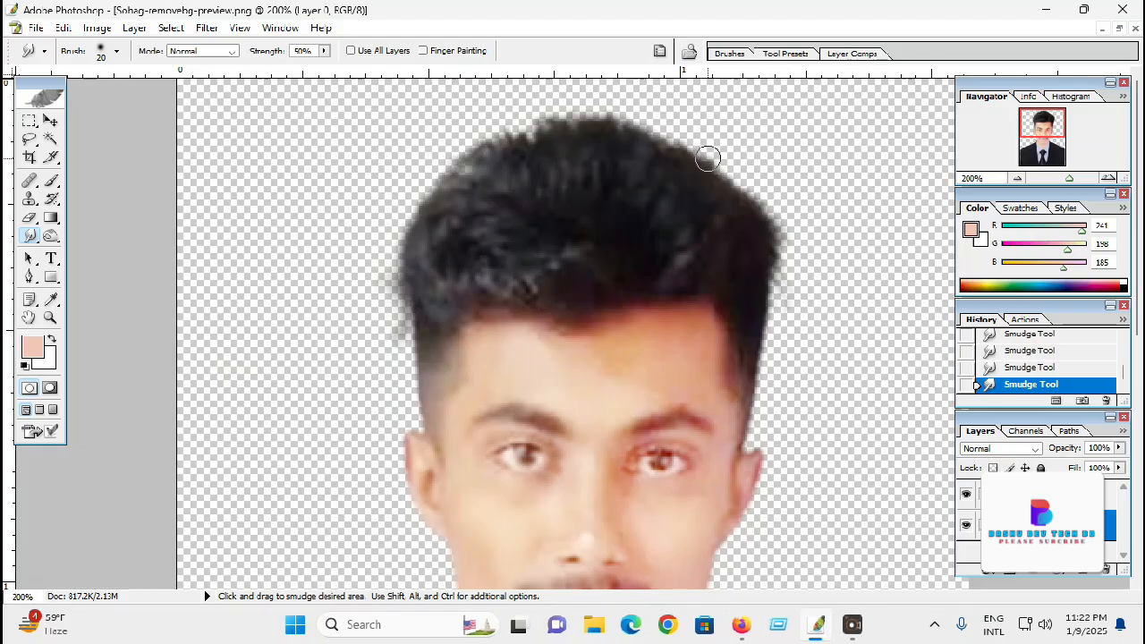
Examine the smudged hair outline against the whole photo at reduced and actual size.
key("ctrl+minus")
key("ctrl+minus")
key("ctrl+minus")
key("ctrl+minus")
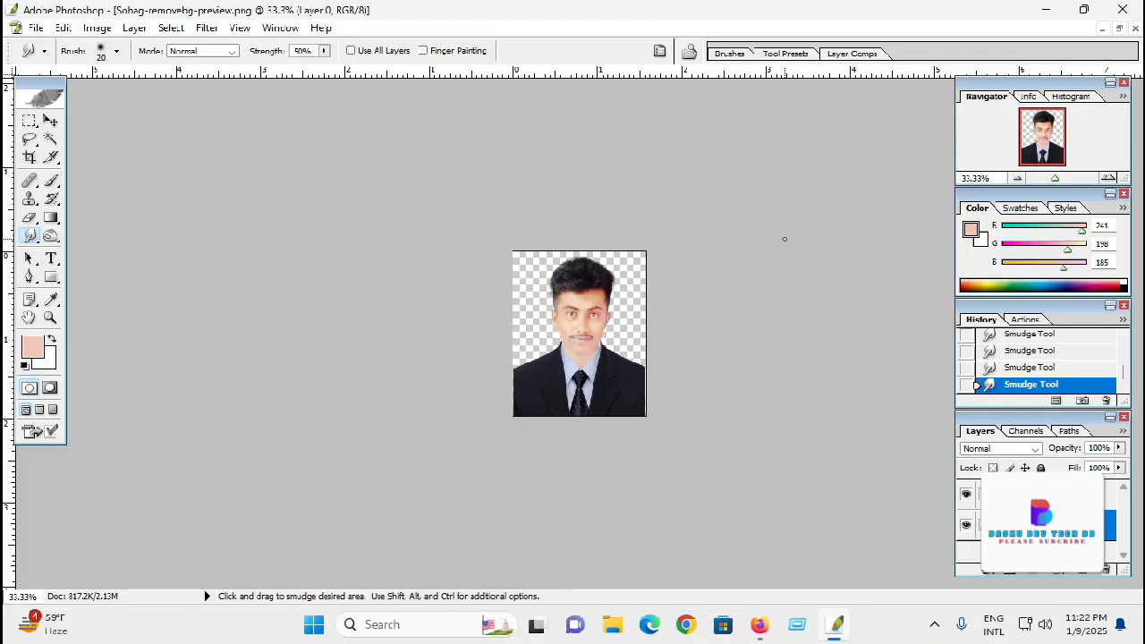
key("ctrl+minus")
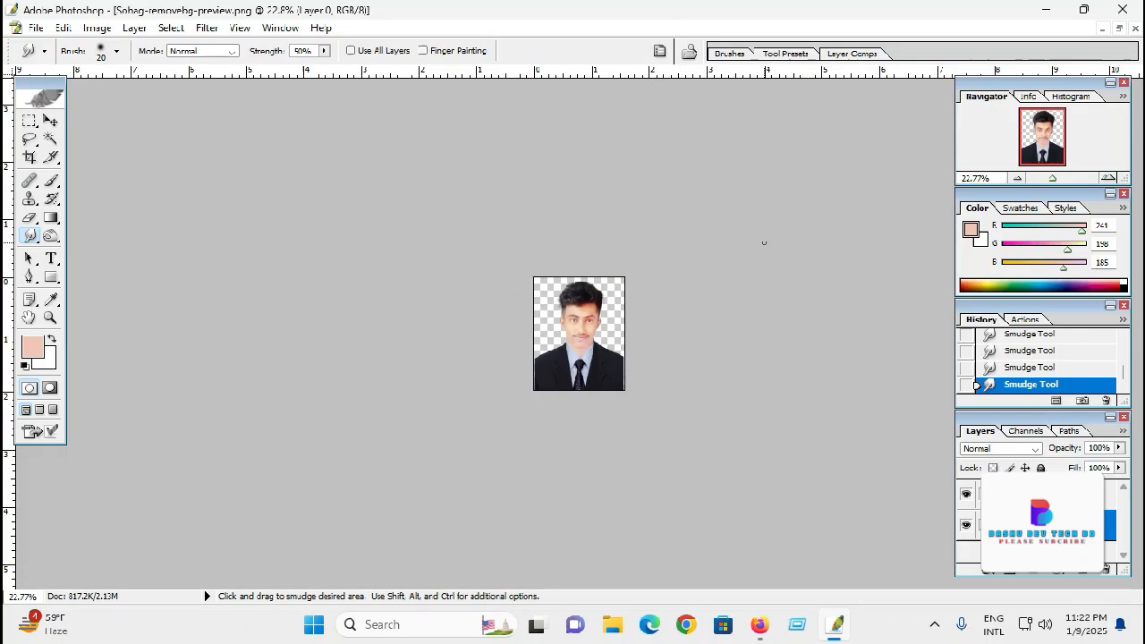
key("ctrl+minus")
key("ctrl+plus")
key("ctrl+plus")
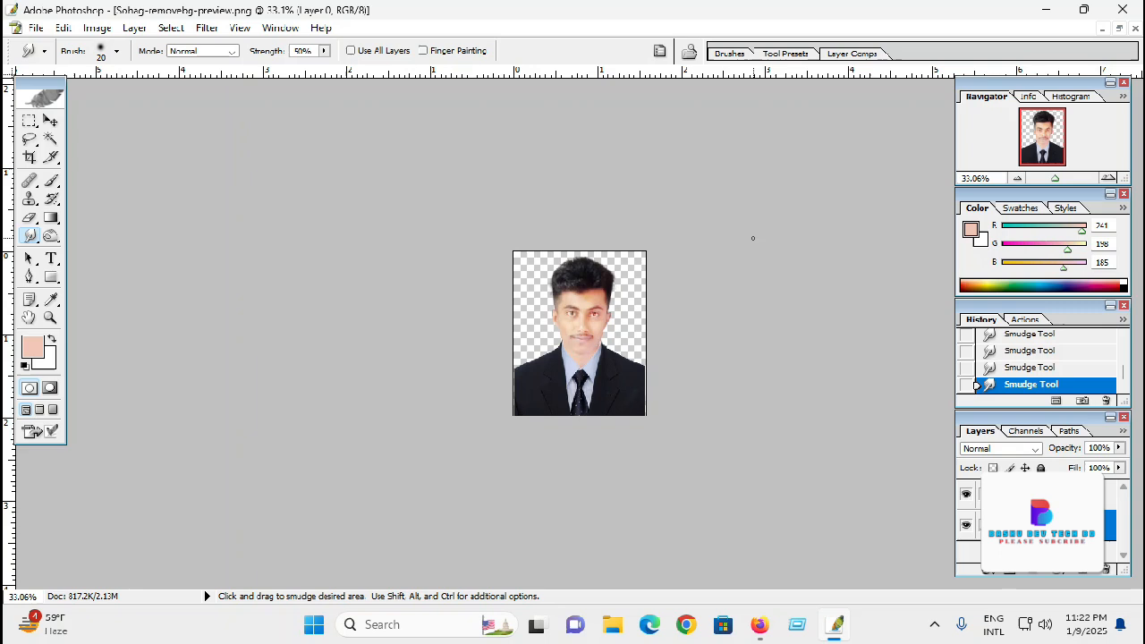
key("ctrl+plus")
key("ctrl+plus")
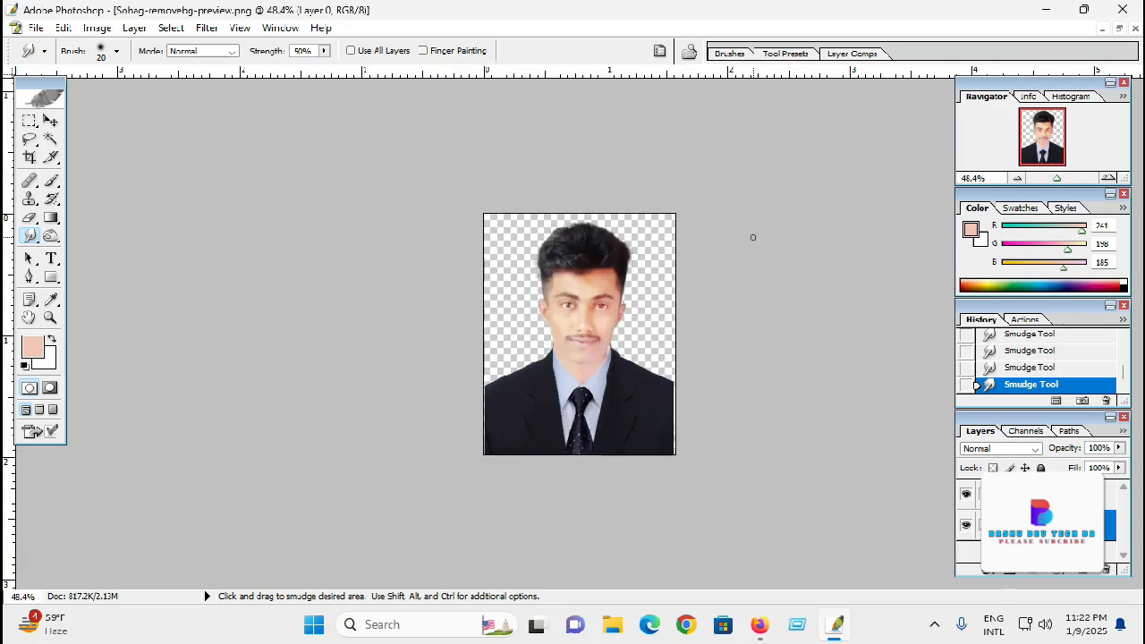
key("ctrl+plus")
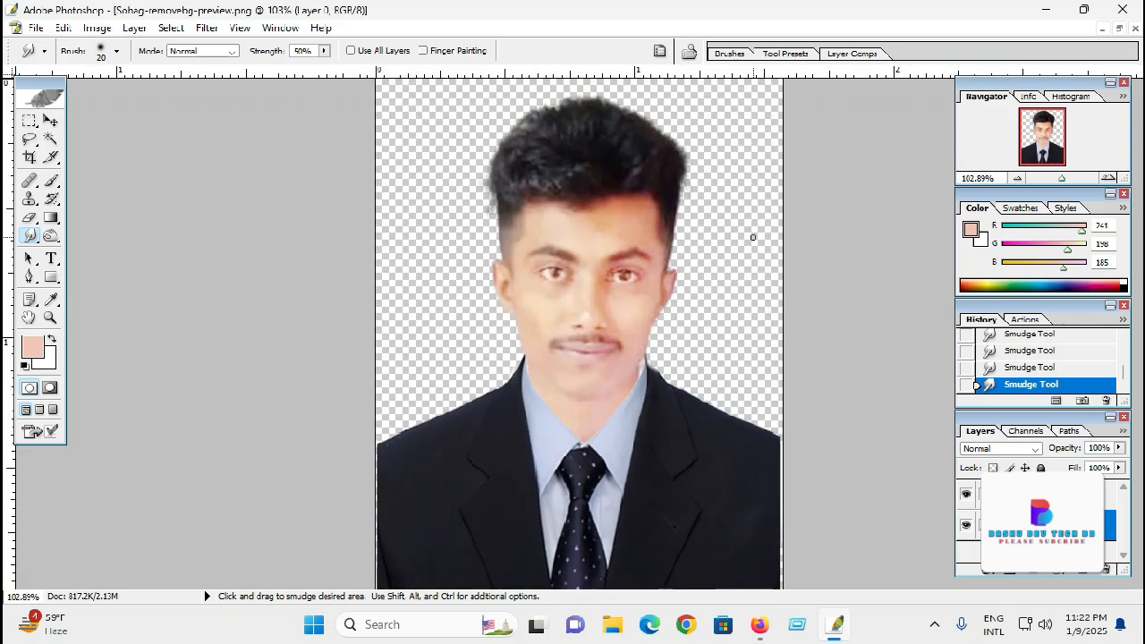
key("ctrl+alt+0")
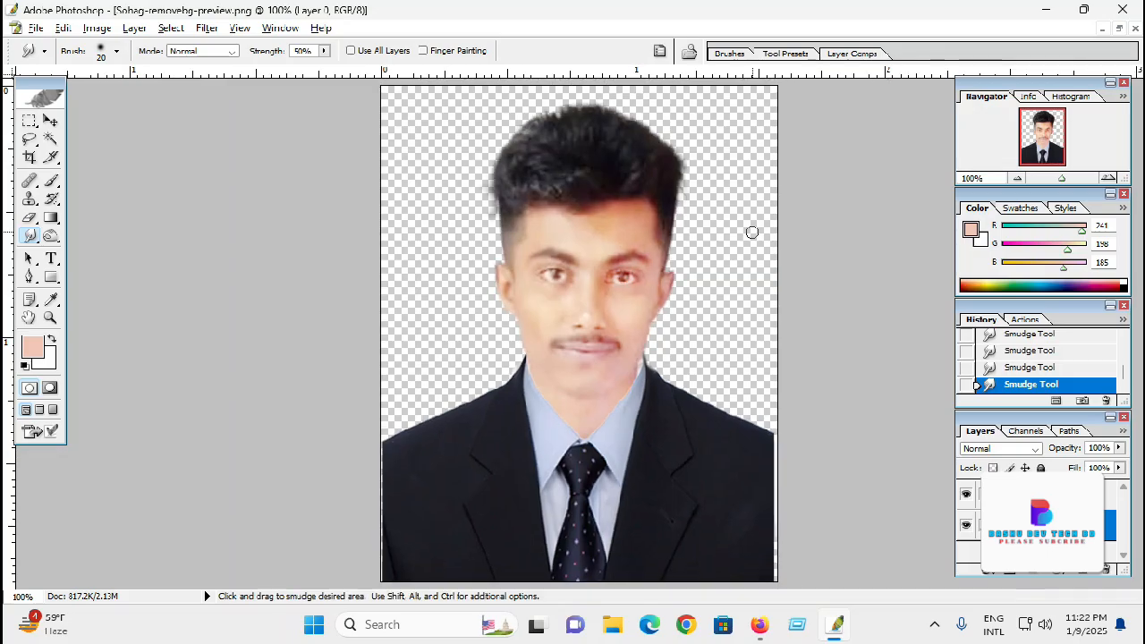
Try to stretch a narrow strip at the suit's right edge outward with Free Transform on Layer 0.
key("m")
left_click_drag(761, 420, 777, 582)
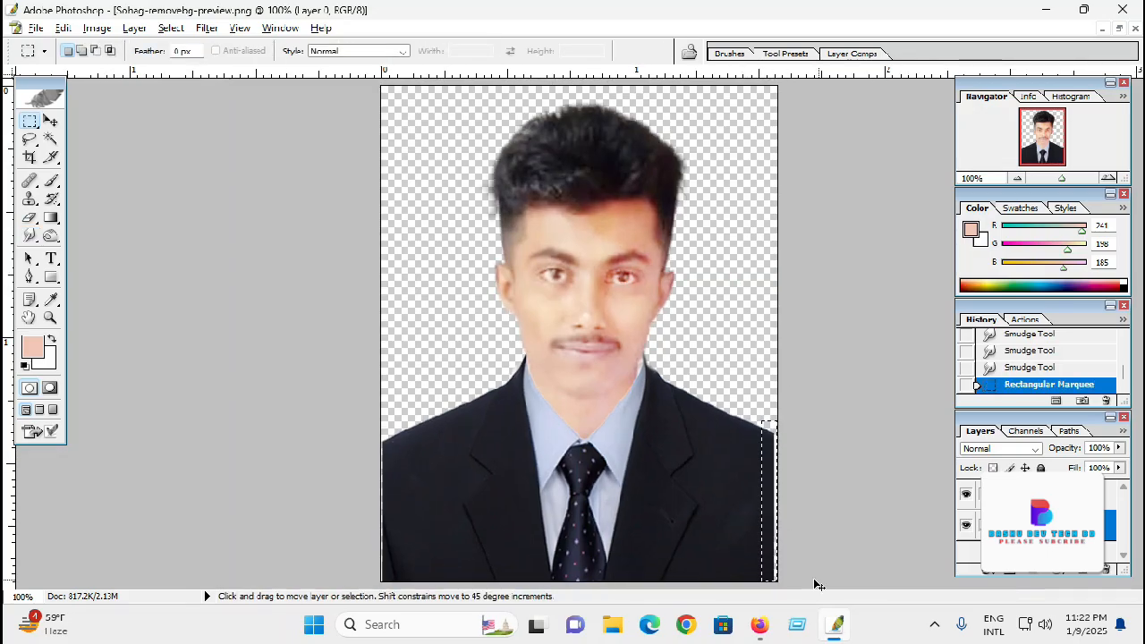
key("ctrl+t")
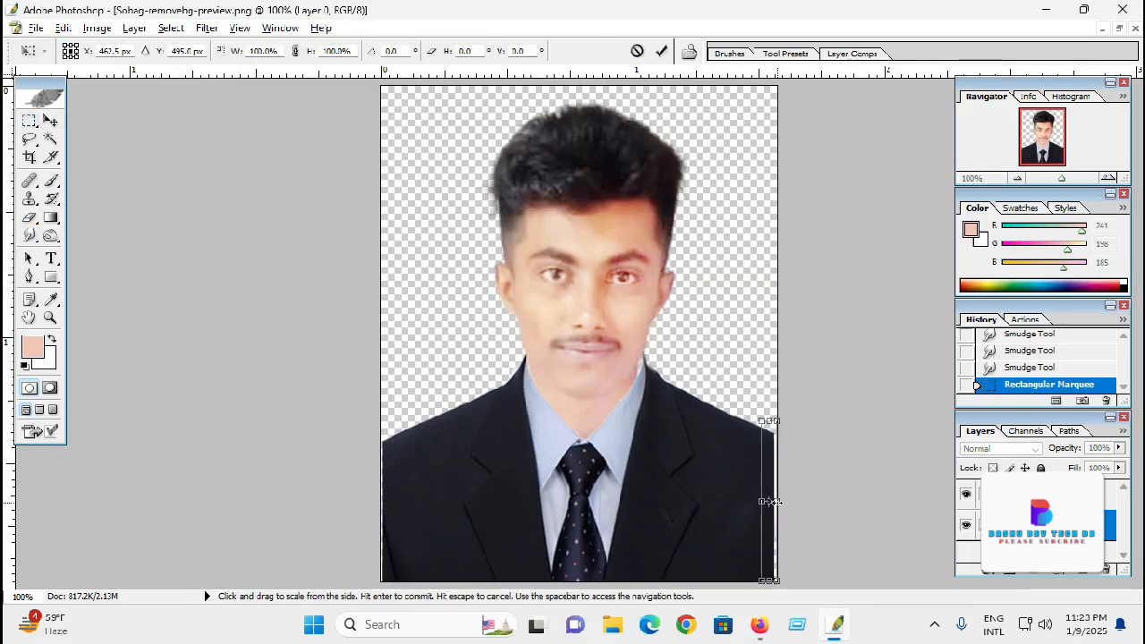
left_click_drag(780, 507, 789, 509)
key("Return")
key("ctrl+d")
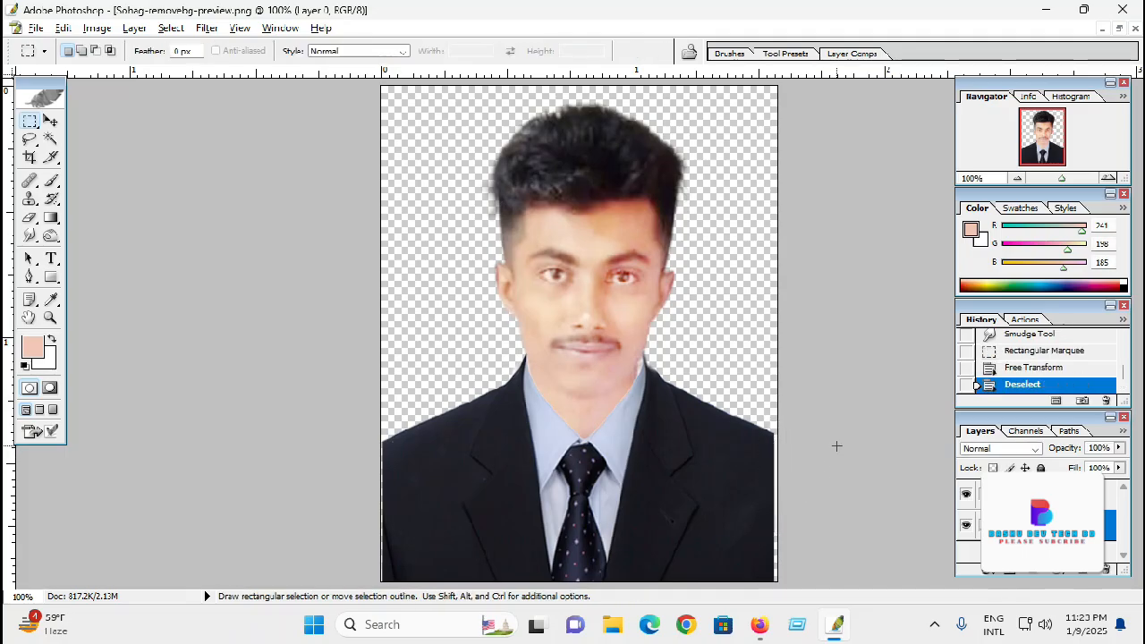
Stretch a narrow strip at the suit's right edge on Layer 1 to about 136% width, past the canvas edge, and deselect it.
left_click(1109, 494)
key("ctrl+t")
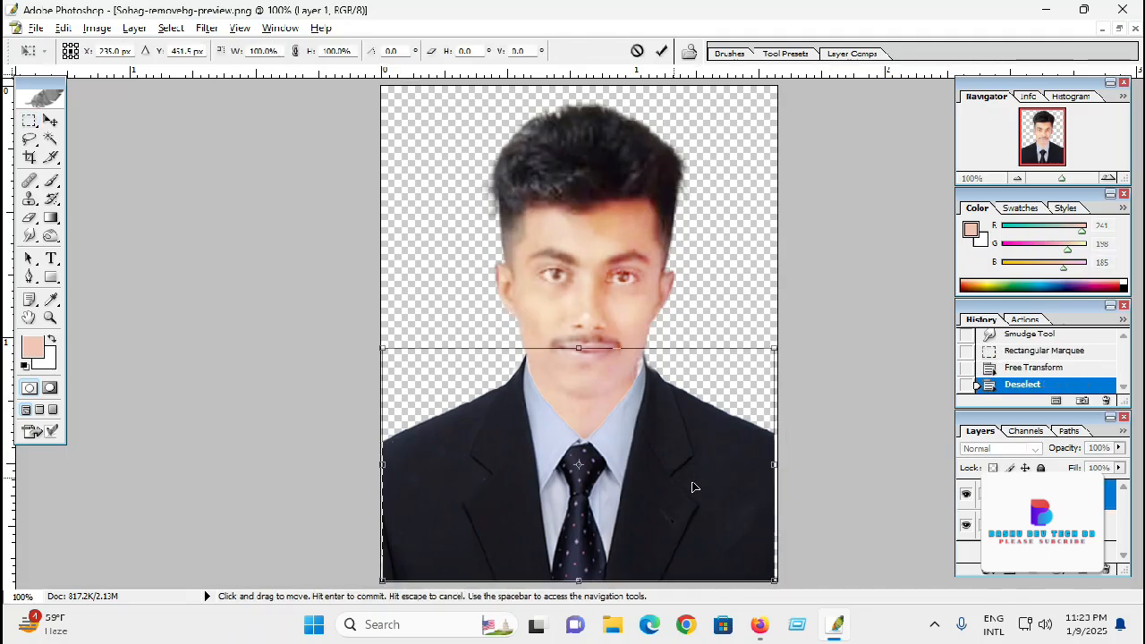
key("Escape")
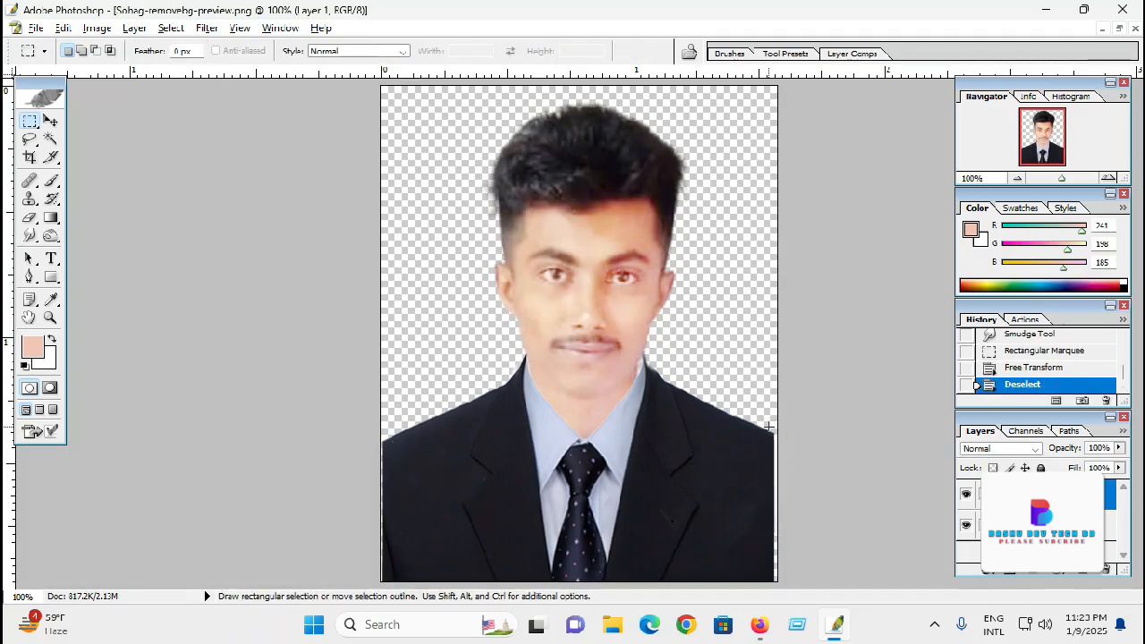
left_click_drag(756, 420, 778, 583)
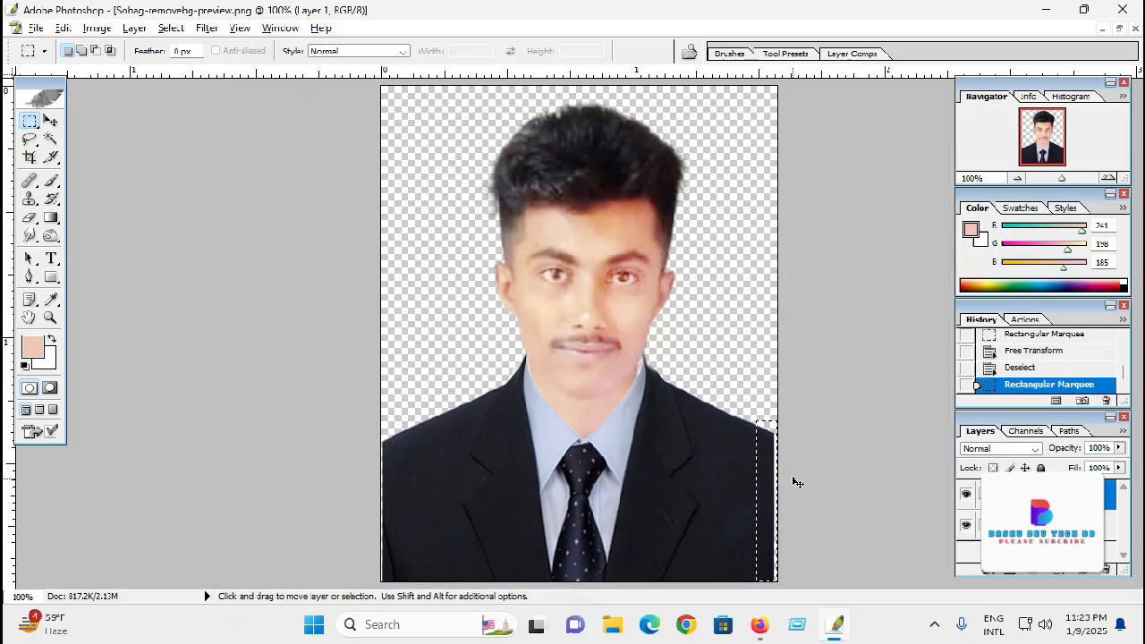
key("ctrl+t")
left_click_drag(789, 511, 779, 504)
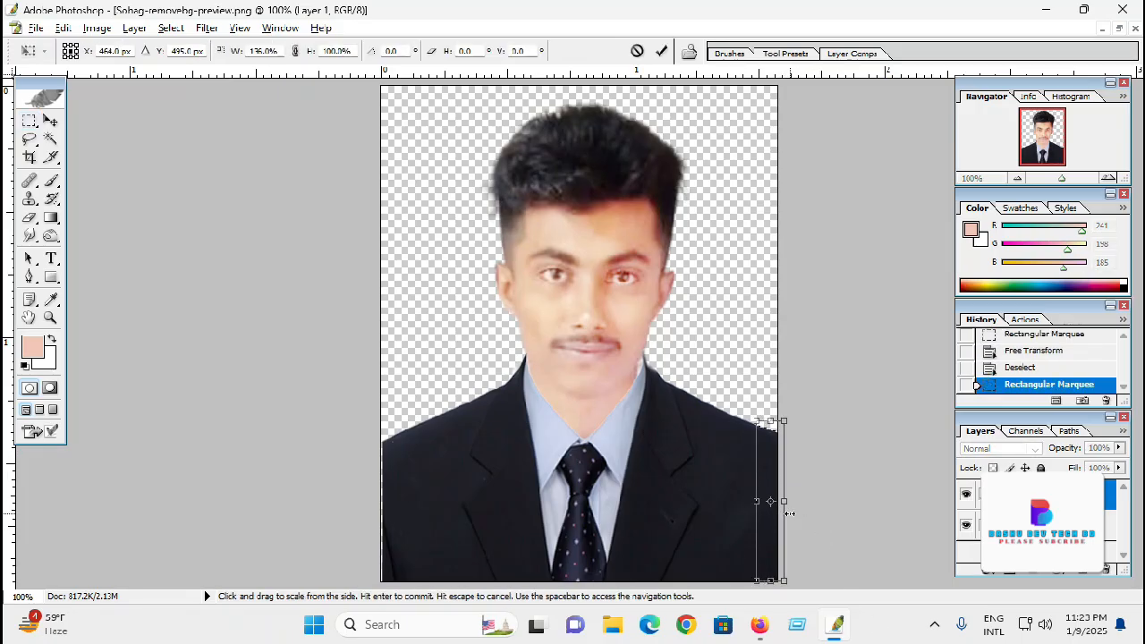
key("Return")
key("ctrl+d")
left_click(763, 409, "alt")
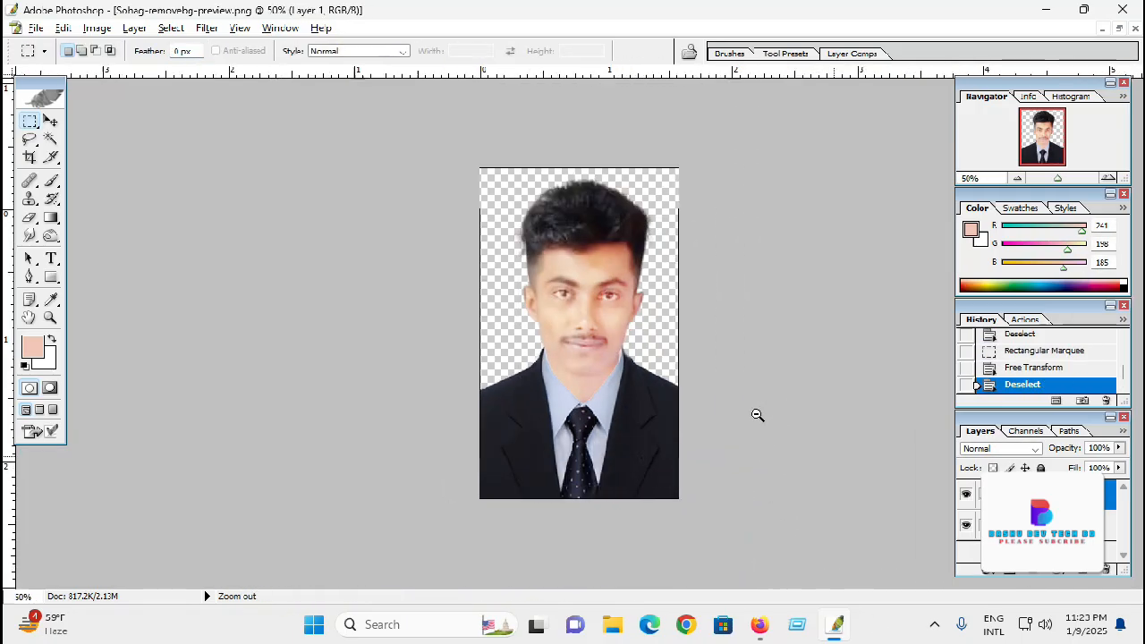